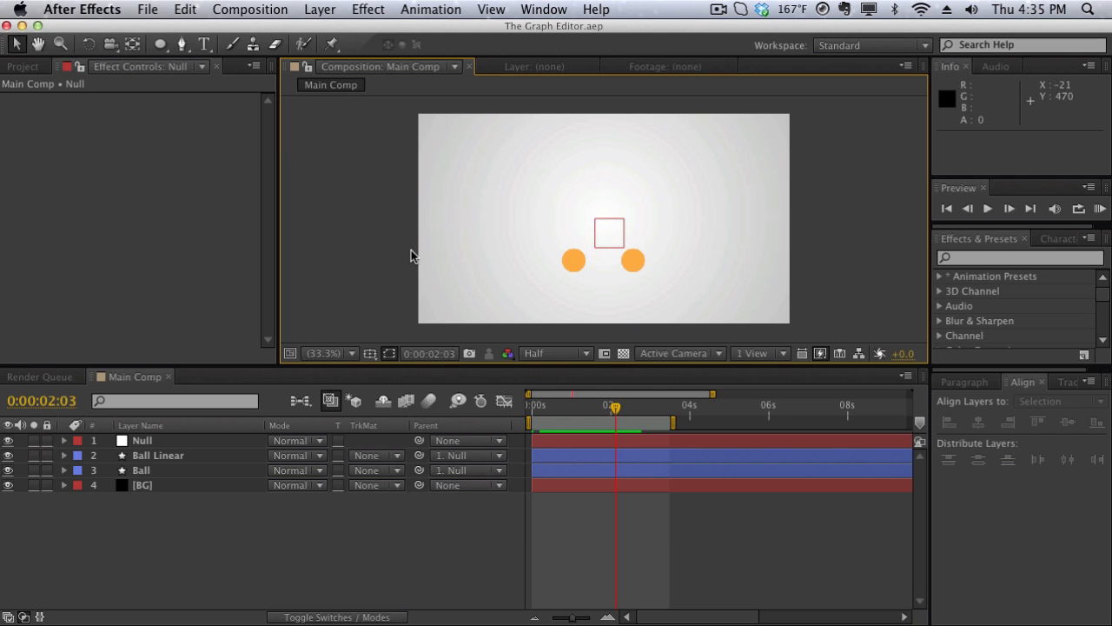
# - Preview the bouncing-ball animation in Main Comp, scrub back to 0:00:01:16 and briefly show the Graph Editor
pyautogui.press('KP_0')
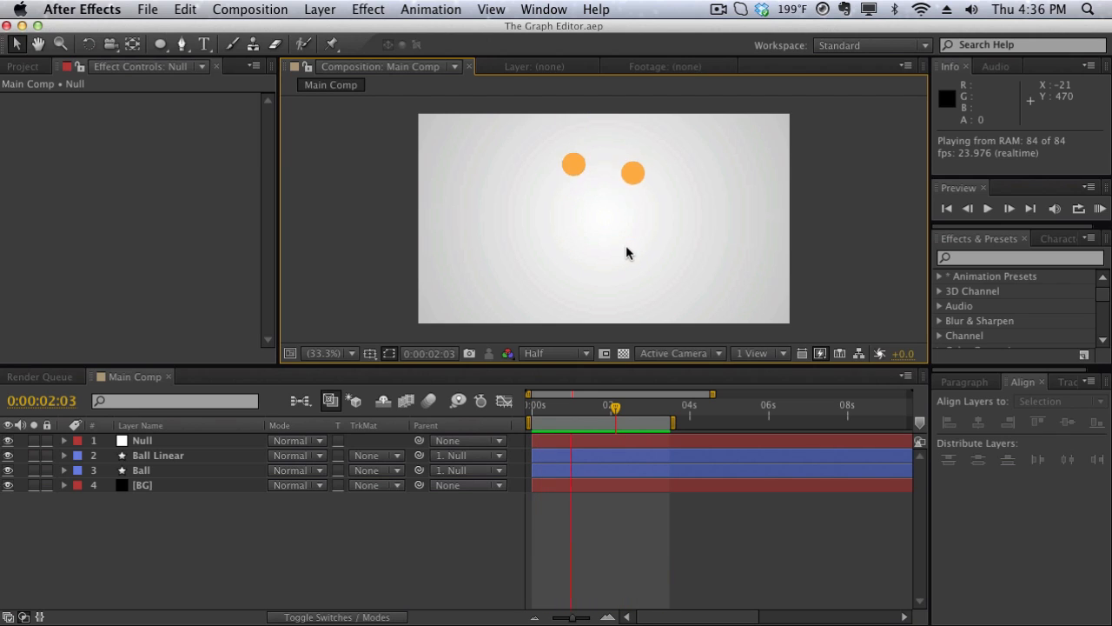
pyautogui.press('space')
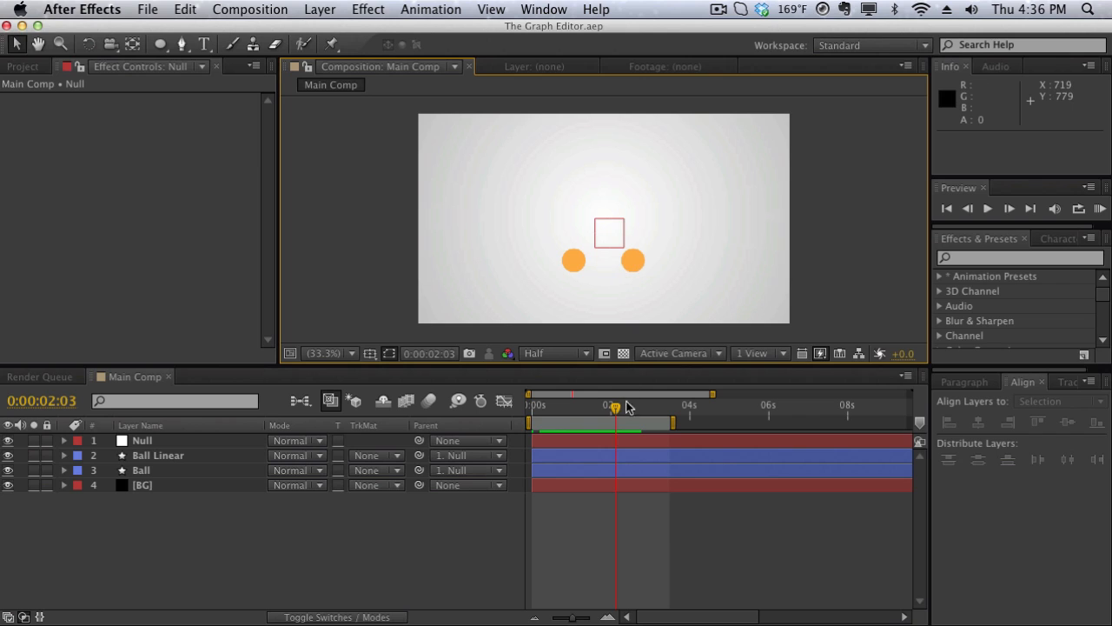
pyautogui.moveTo(625, 409); pyautogui.dragTo(600, 410)
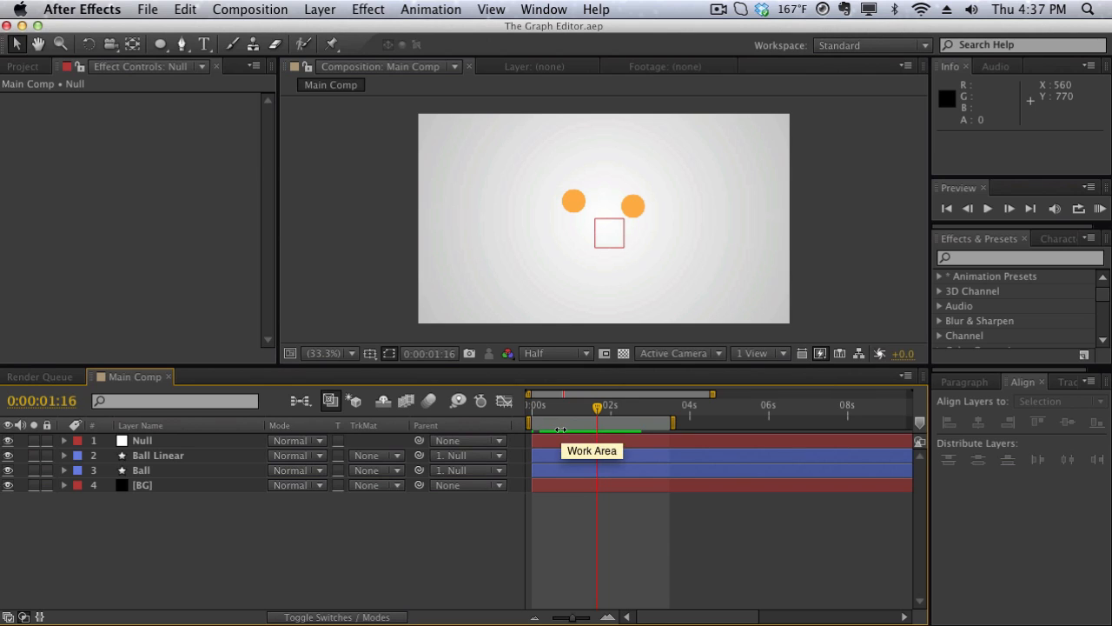
pyautogui.click(504, 404)
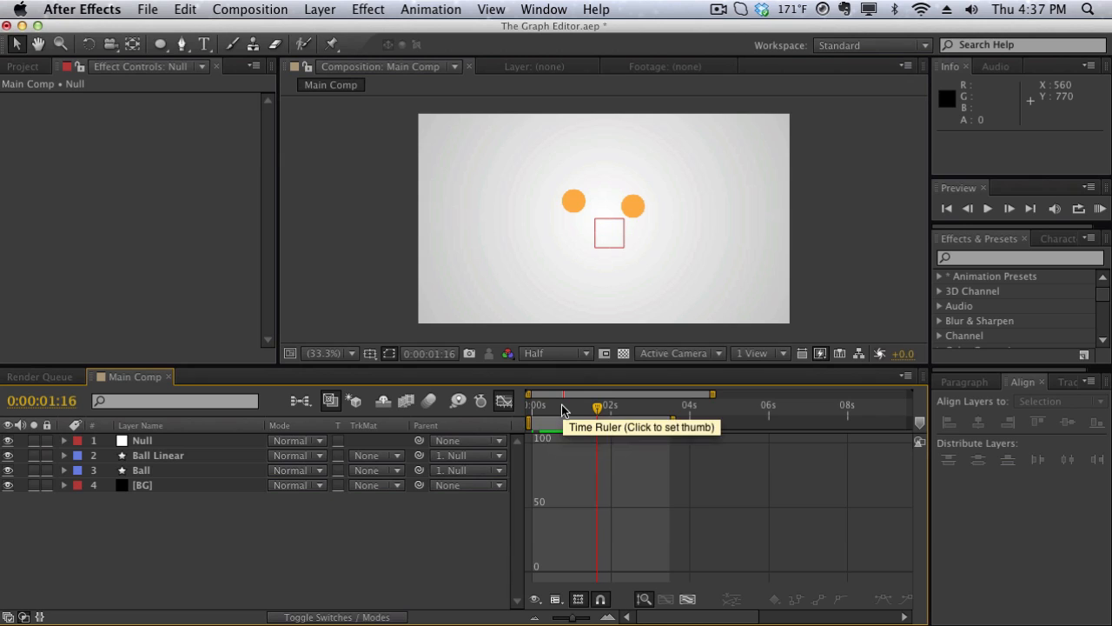
pyautogui.click(502, 401)
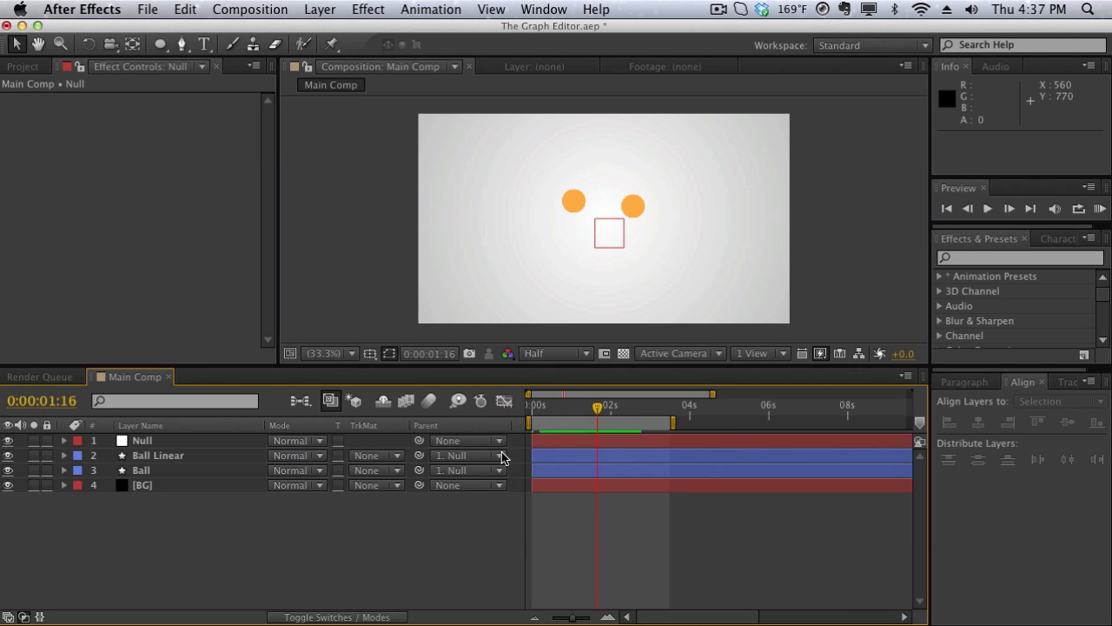
# - Reveal the Position keyframes of the Ball and Ball Linear layers and clear the selection
pyautogui.click(178, 474)
pyautogui.keyDown('shift'); pyautogui.click(179, 457); pyautogui.keyUp('shift')
pyautogui.press('p')
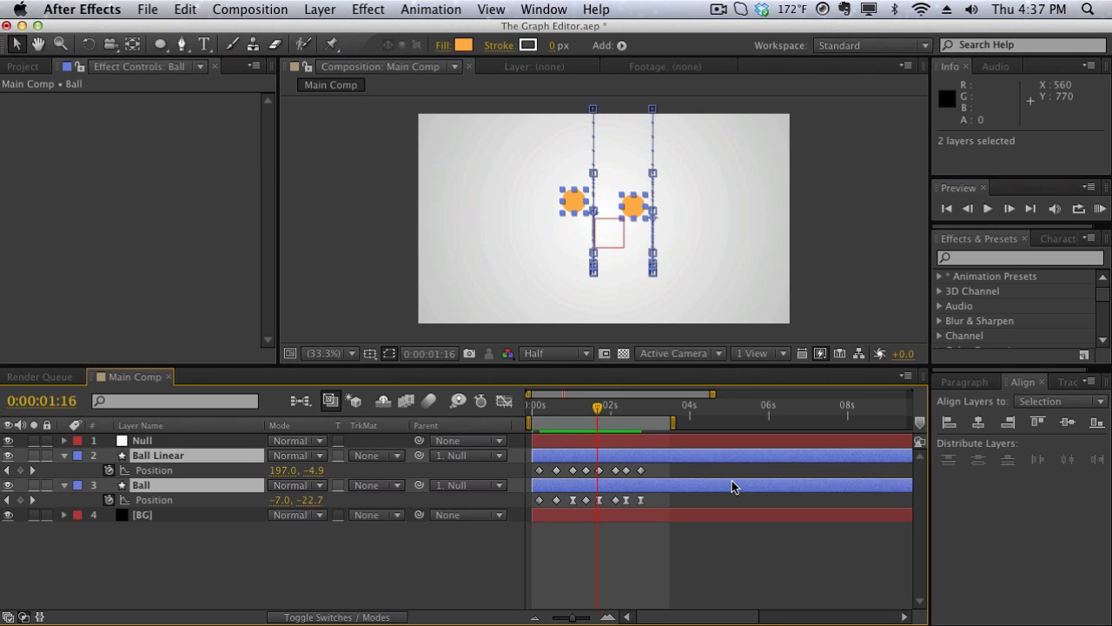
pyautogui.click(697, 339)
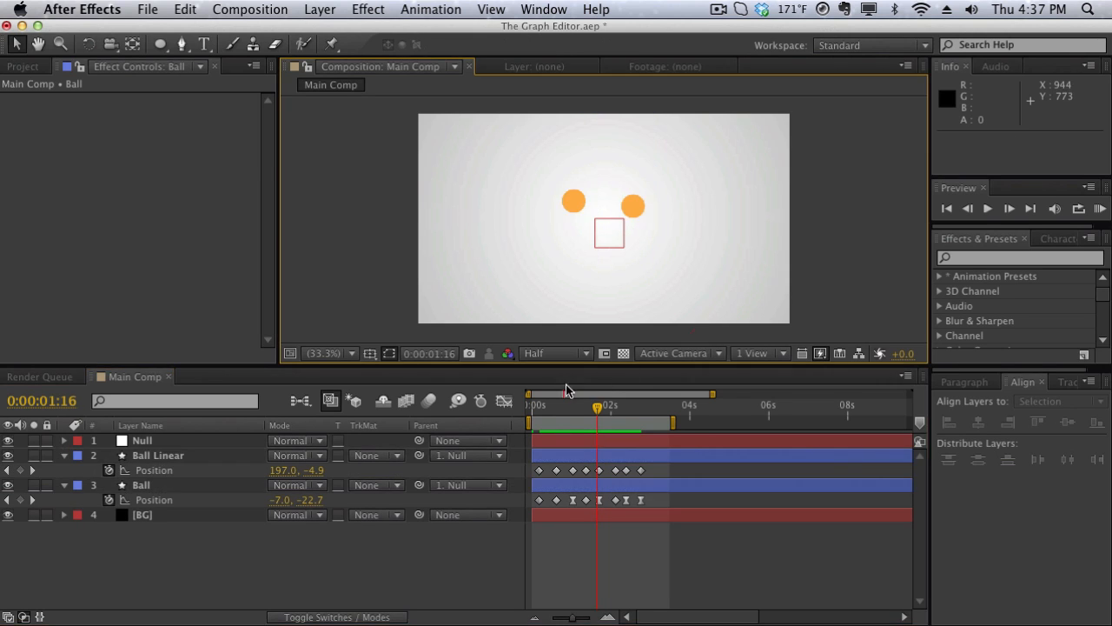
# - Scrub the bounce between 0:00:00:04 and 0:00:01:01 and compare the Position keyframes of Ball Linear and Ball
pyautogui.moveTo(560, 405); pyautogui.dragTo(539, 422)
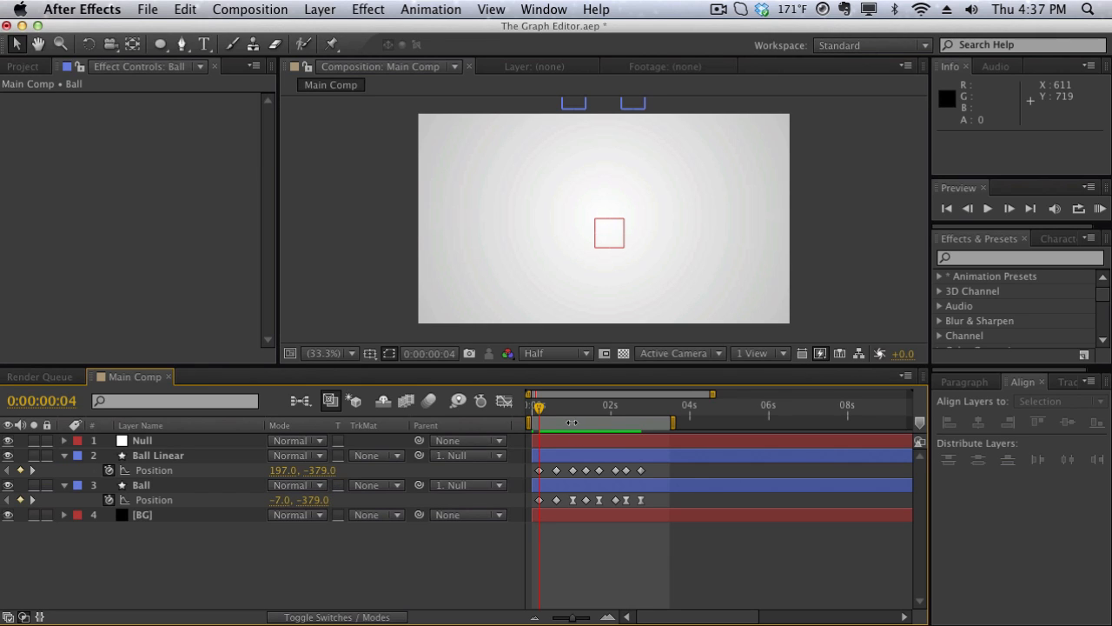
pyautogui.moveTo(538, 416); pyautogui.dragTo(574, 410)
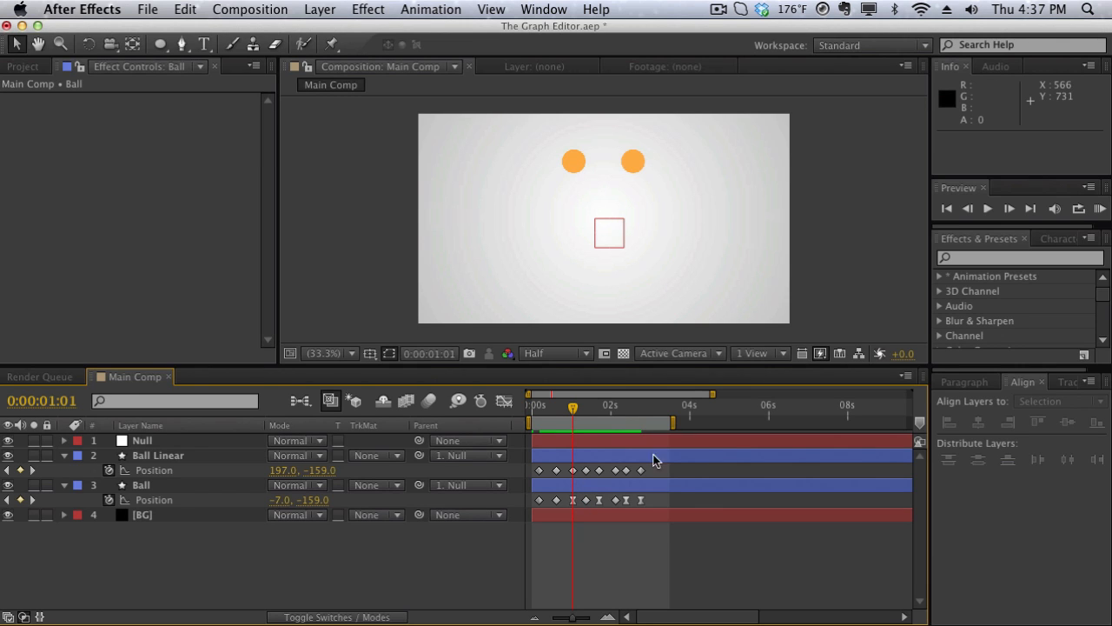
pyautogui.moveTo(660, 470); pyautogui.dragTo(521, 470)
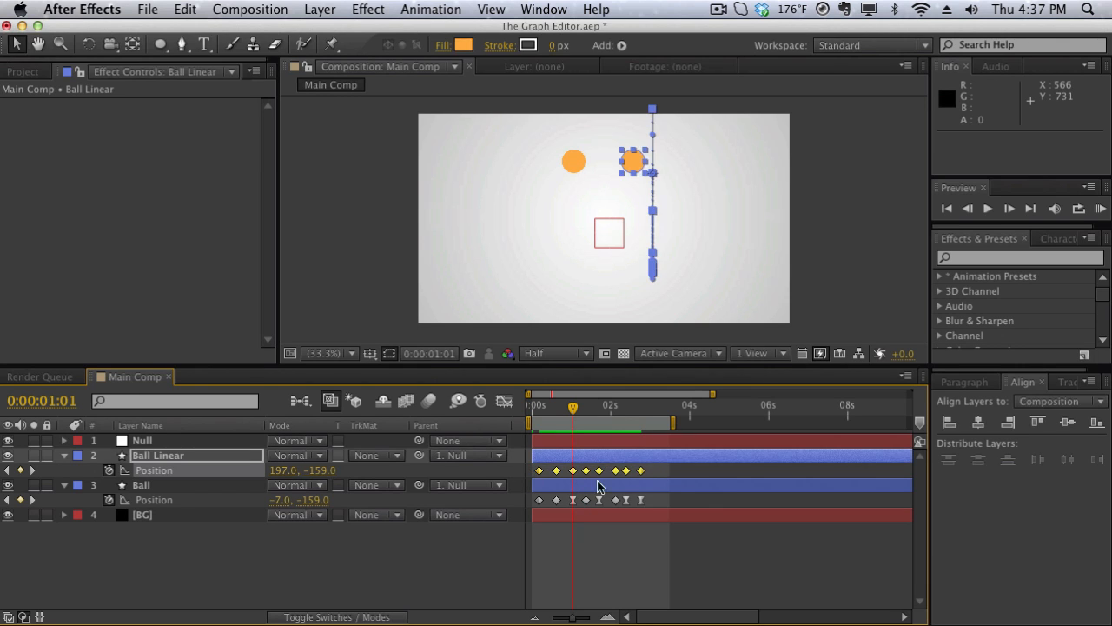
pyautogui.moveTo(686, 499); pyautogui.dragTo(539, 502)
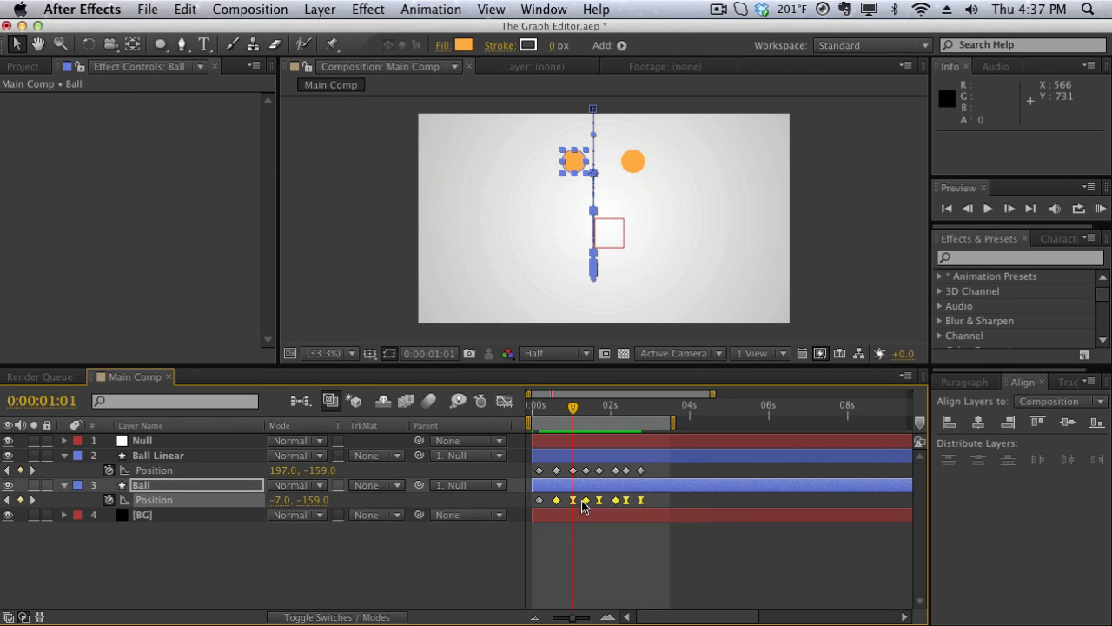
pyautogui.click(646, 460)
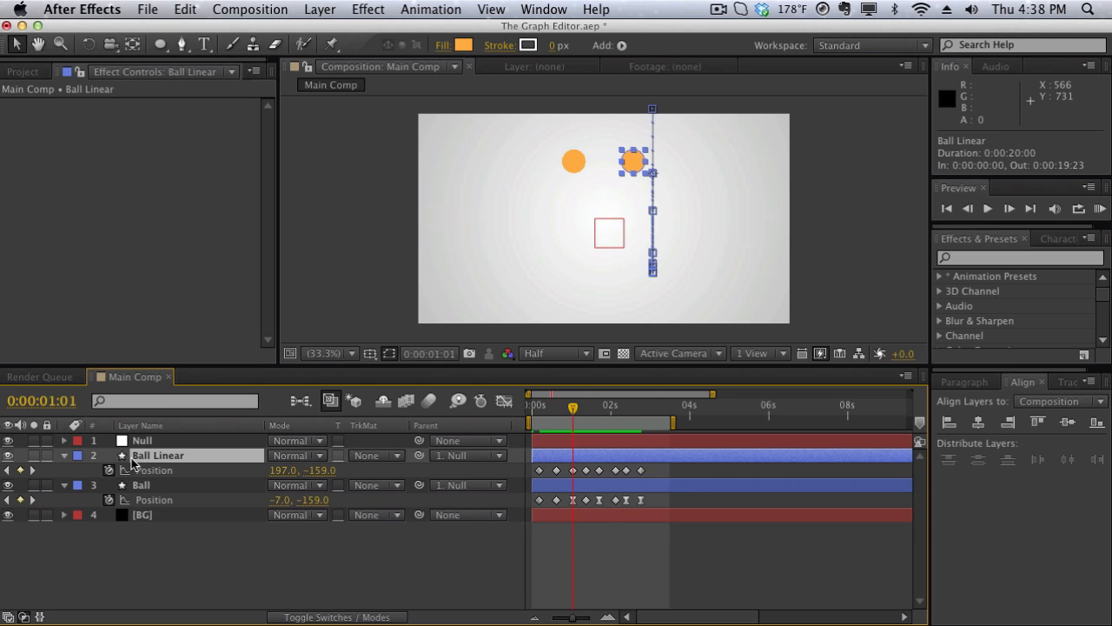
# - Show Ball Linear's Position speed graph in the Graph Editor and examine it while scrubbing through the bounces up to 0:00:02:19
pyautogui.click(170, 470)
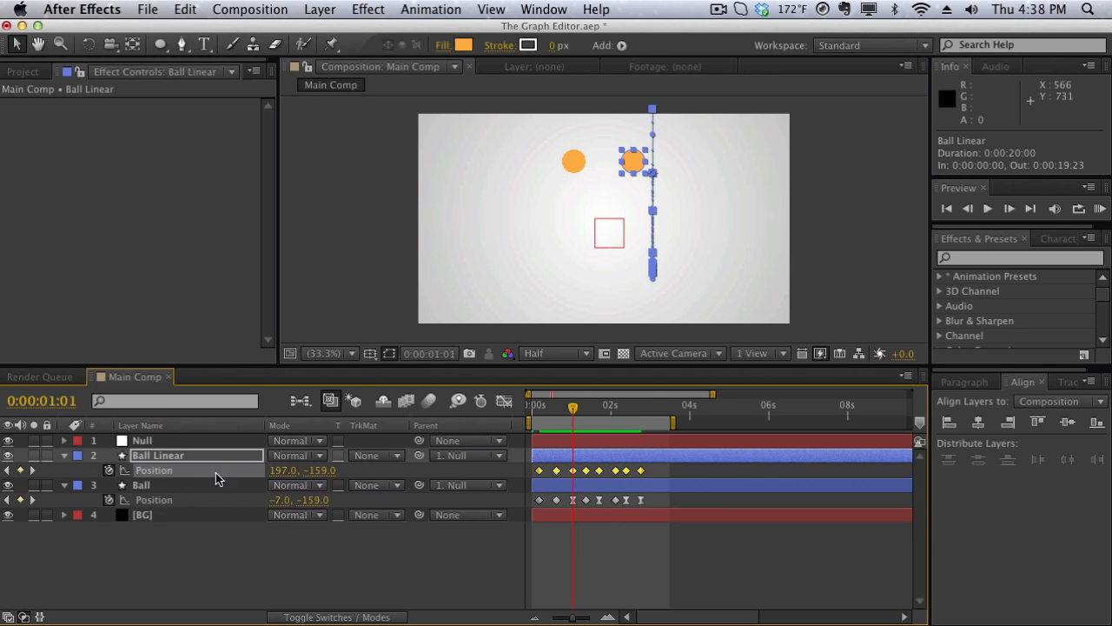
pyautogui.moveTo(274, 471); pyautogui.dragTo(513, 479)
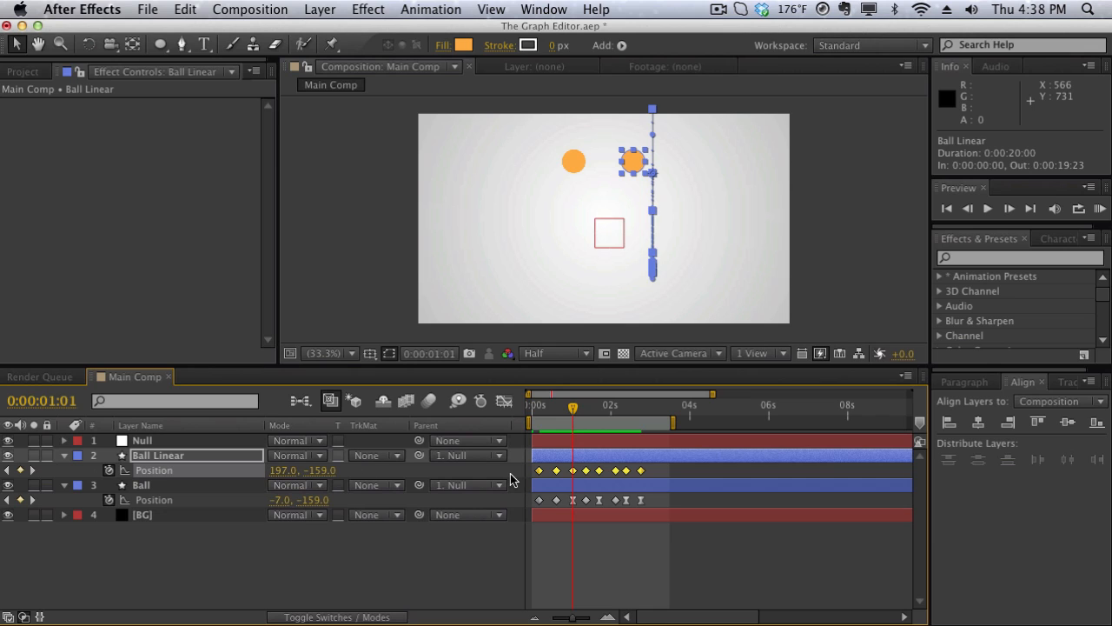
pyautogui.click(504, 401)
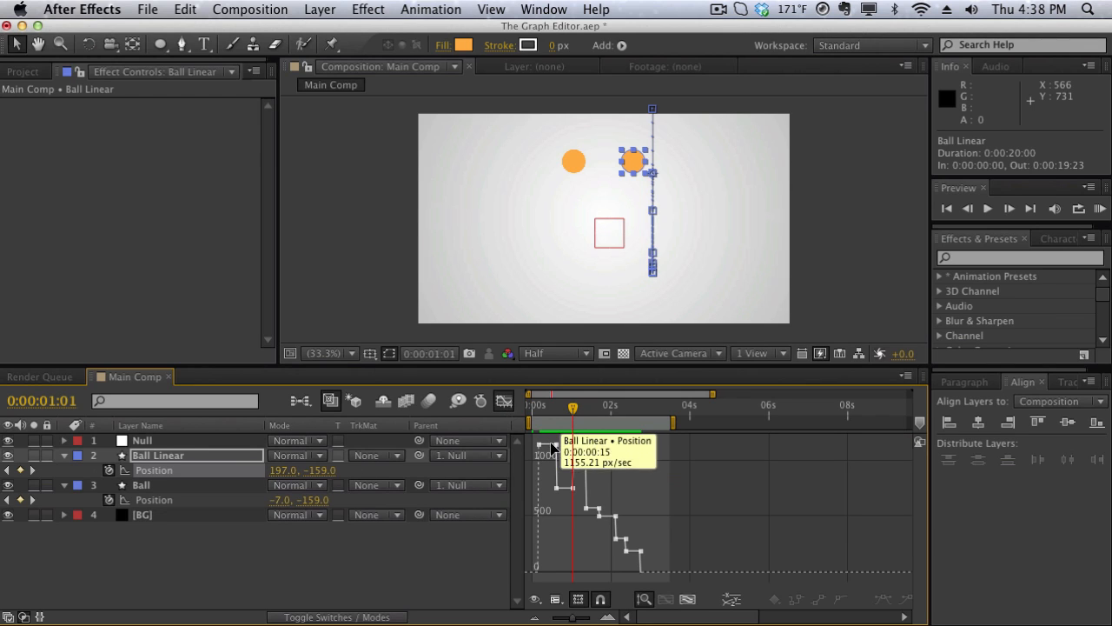
pyautogui.moveTo(553, 413); pyautogui.dragTo(598, 412)
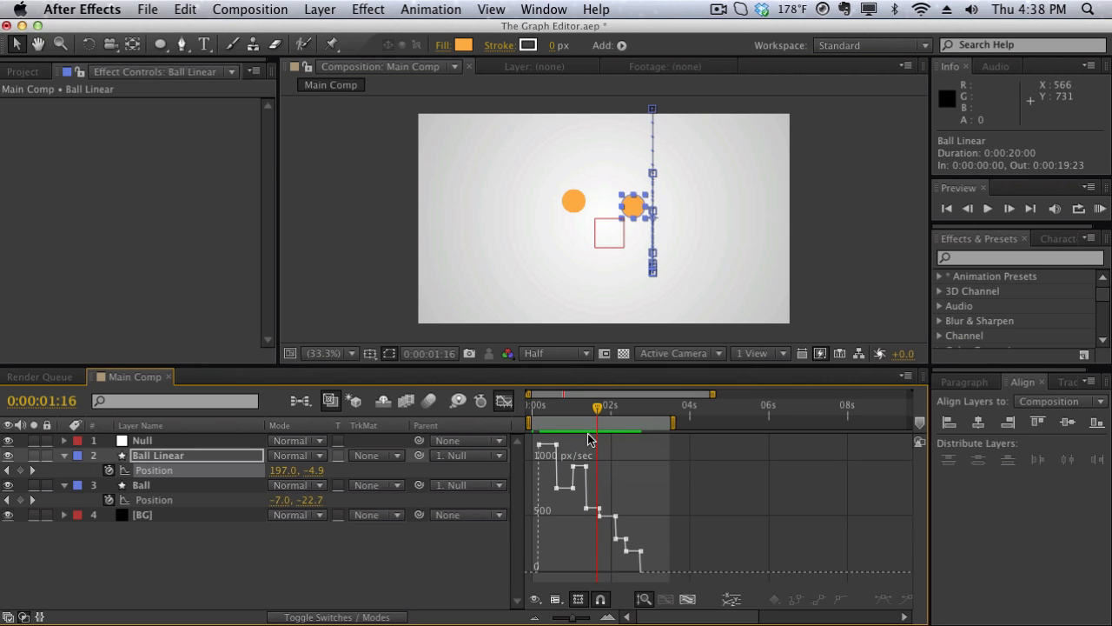
pyautogui.moveTo(597, 407); pyautogui.dragTo(631, 417)
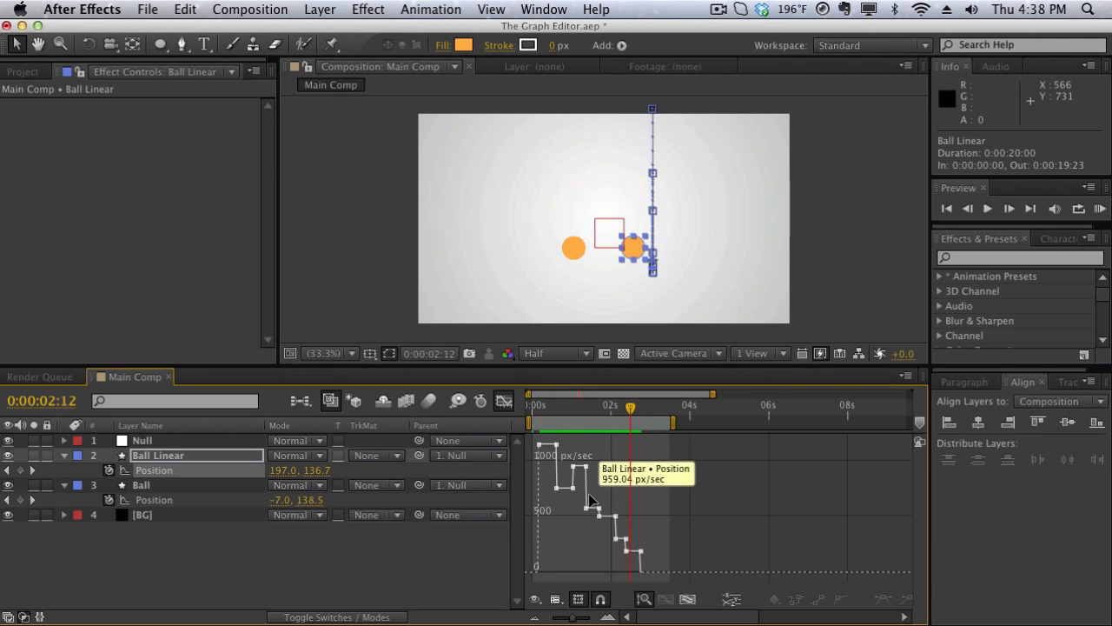
pyautogui.moveTo(632, 417)
pyautogui.mouseDown()
pyautogui.moveTo(596, 412)
pyautogui.moveTo(641, 410)
pyautogui.mouseUp()
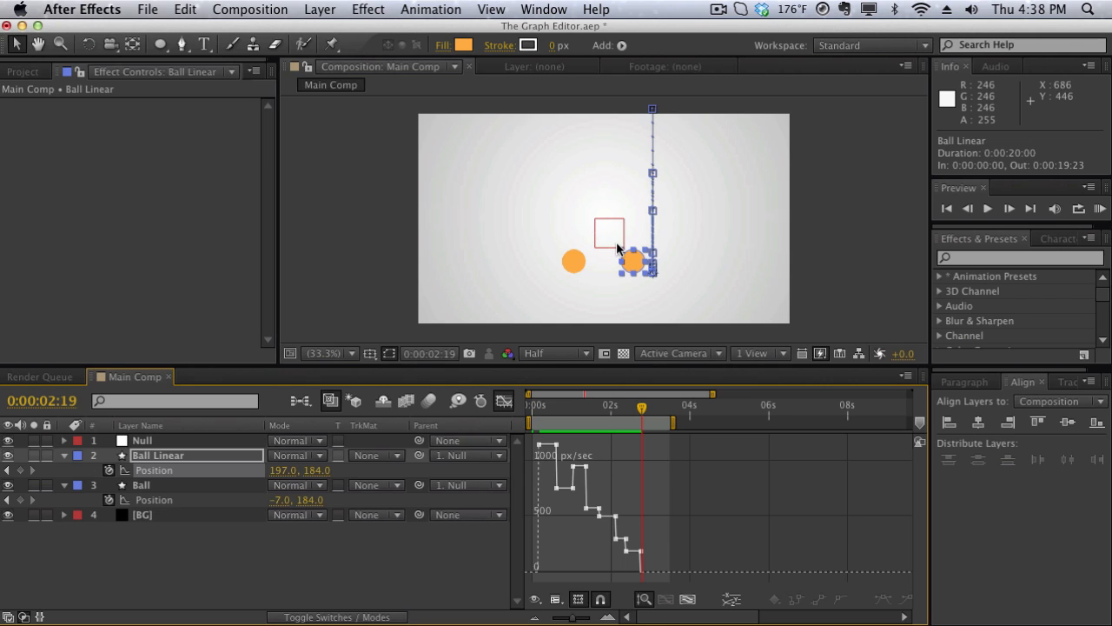
pyautogui.moveTo(637, 412); pyautogui.dragTo(611, 414)
pyautogui.moveTo(611, 517)
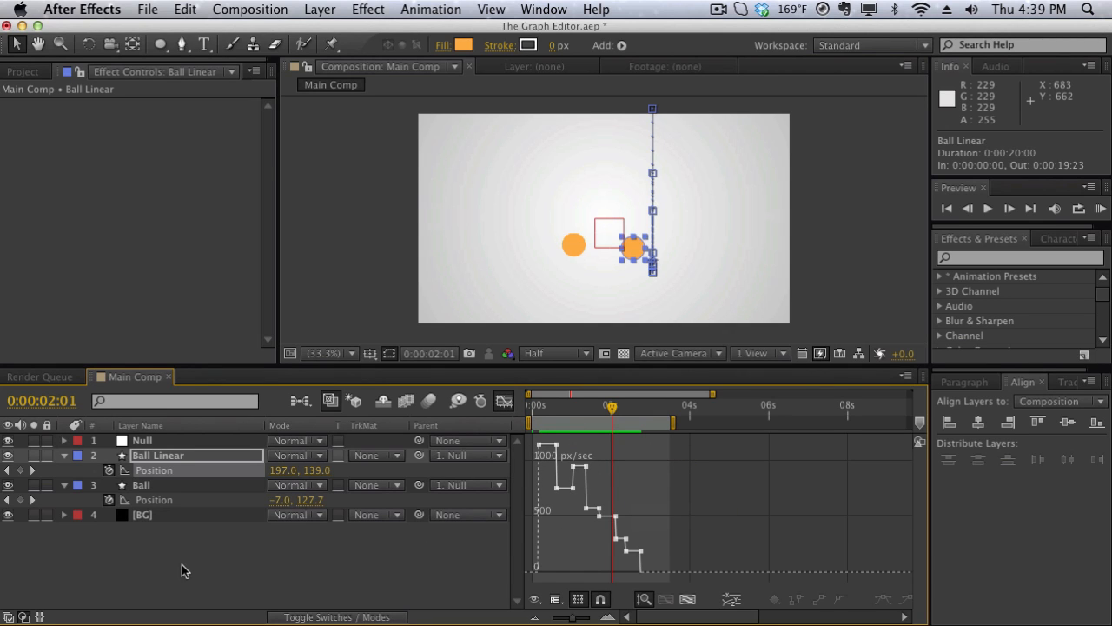
# - Show the Ball layer's Position speed graph and examine how it slows into the keyframe at 0:00:01:01
pyautogui.click(182, 500)
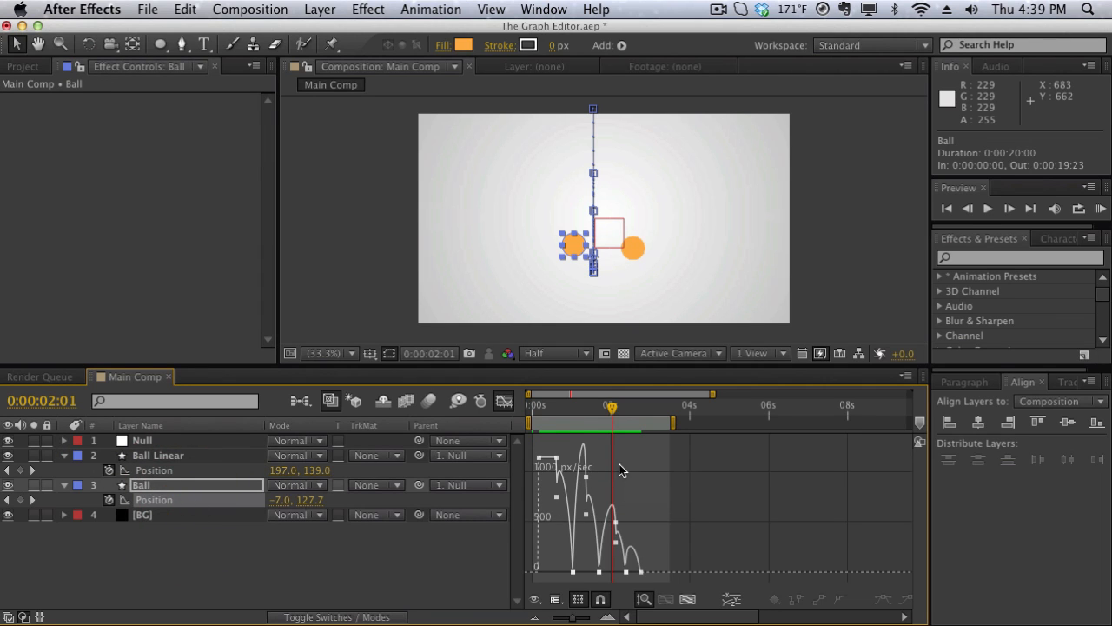
pyautogui.moveTo(584, 417); pyautogui.dragTo(566, 417)
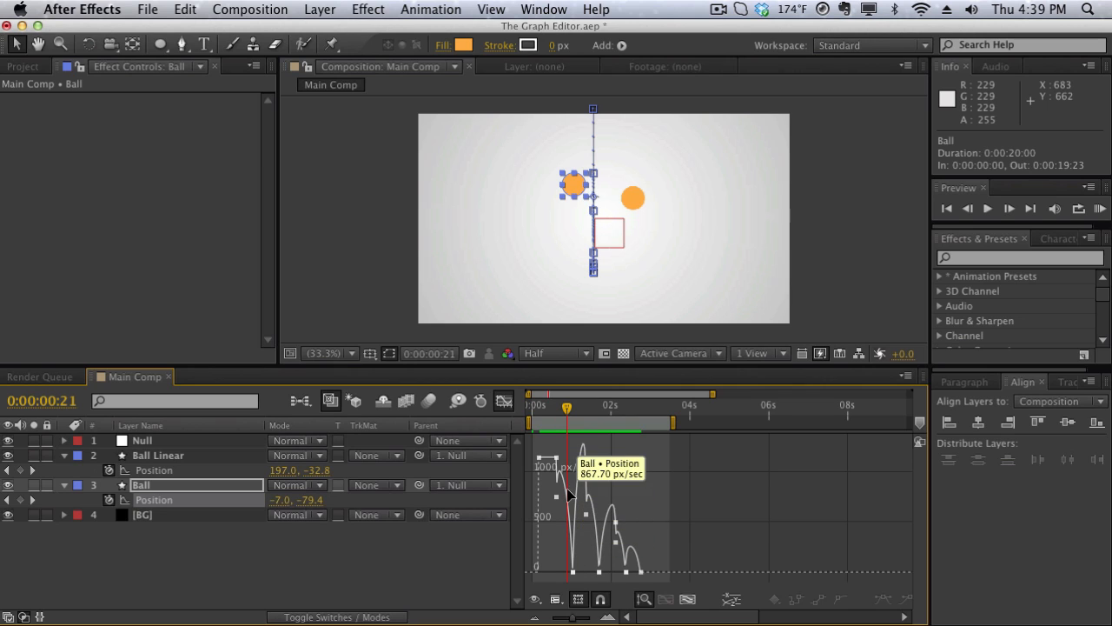
pyautogui.click(573, 410)
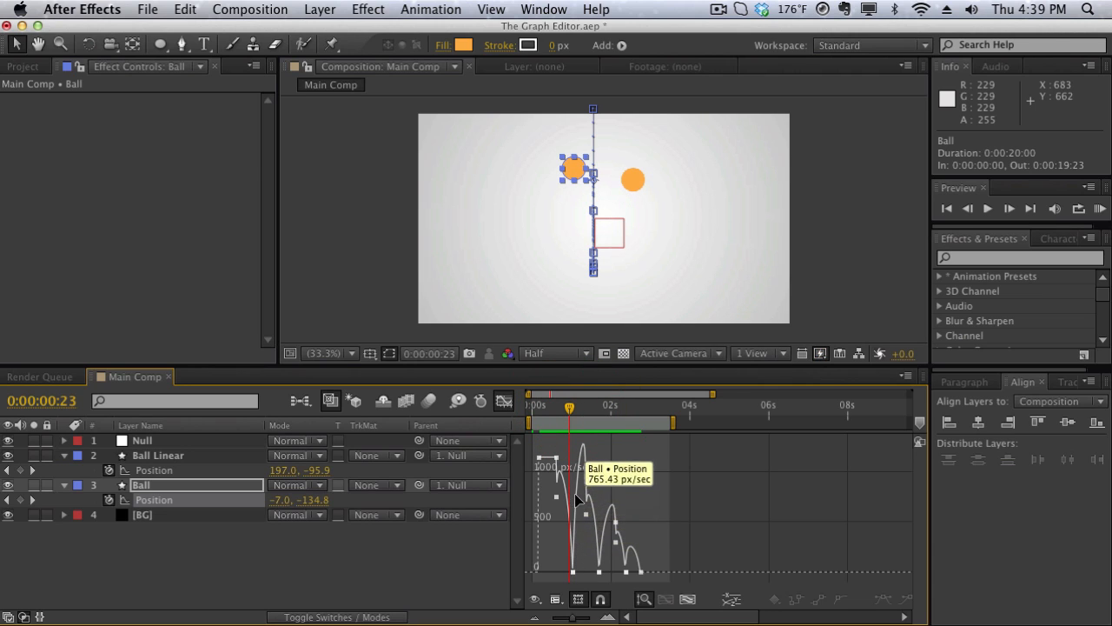
pyautogui.click(573, 410)
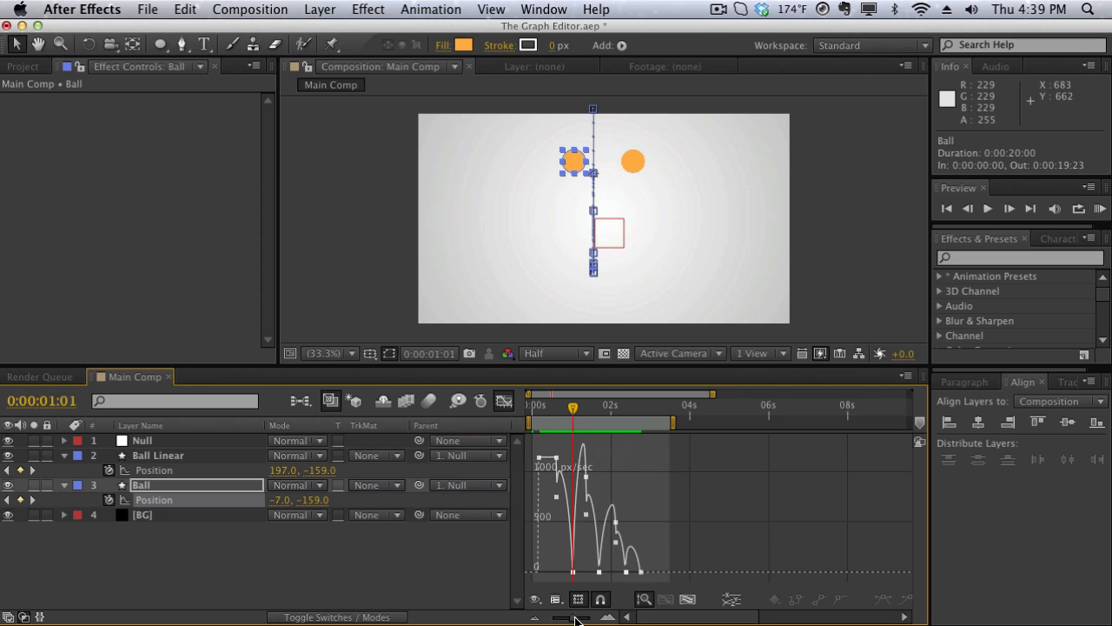
# - Examine the Ball layer's speed curve at closer range while scrubbing from 0:00:01:01 to 0:00:01:16
pyautogui.moveTo(574, 617); pyautogui.dragTo(584, 619)
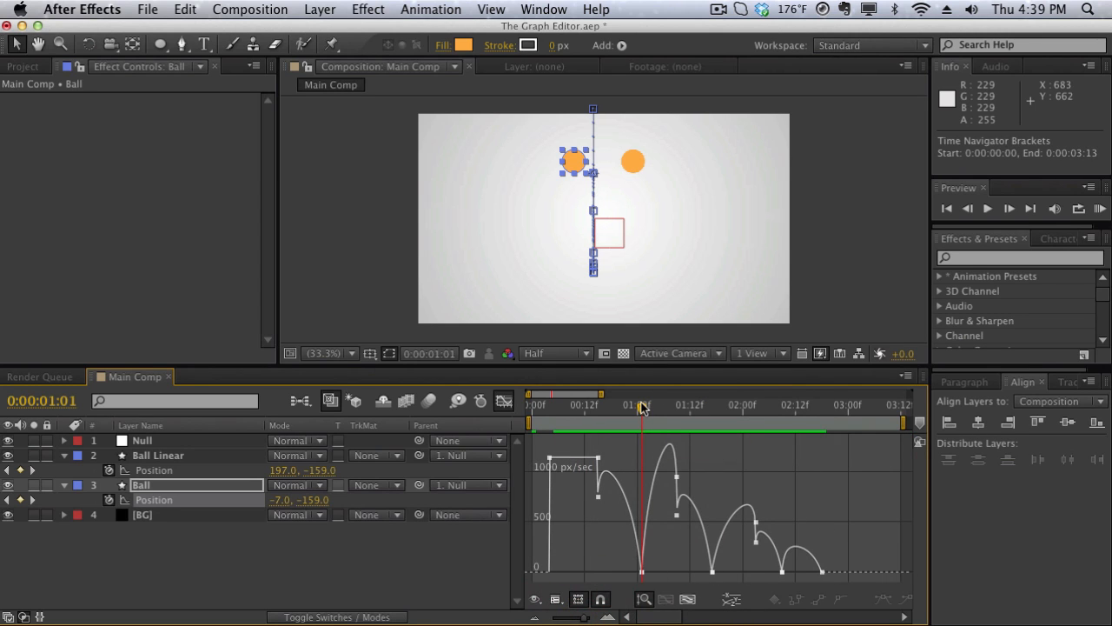
pyautogui.moveTo(642, 412); pyautogui.dragTo(651, 408)
pyautogui.moveTo(648, 411); pyautogui.dragTo(686, 410)
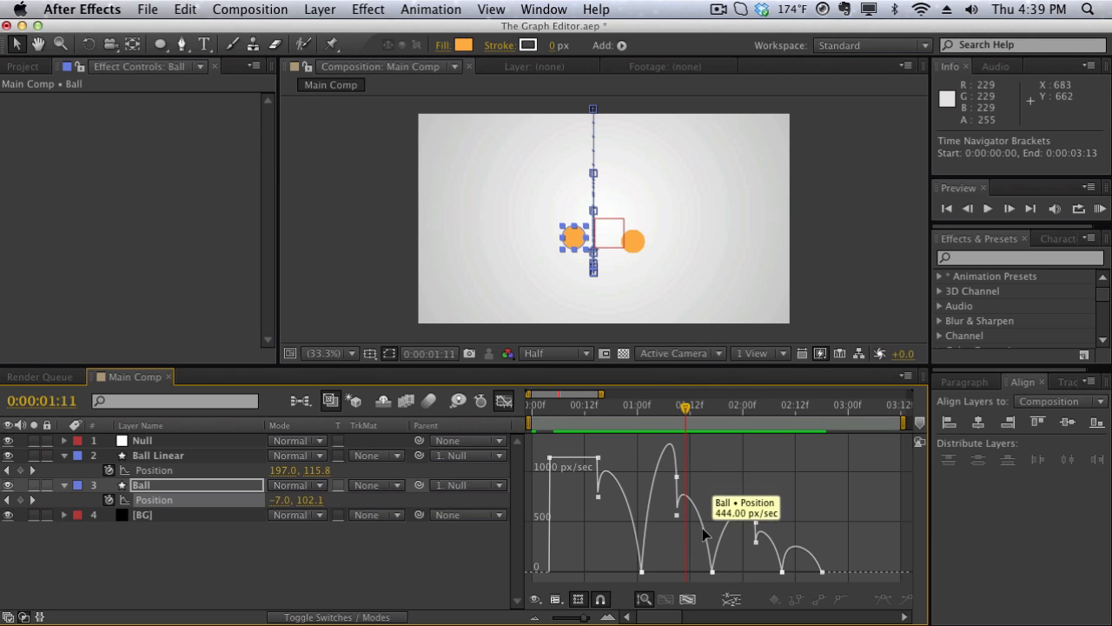
pyautogui.click(698, 409)
pyautogui.moveTo(697, 415); pyautogui.dragTo(708, 410)
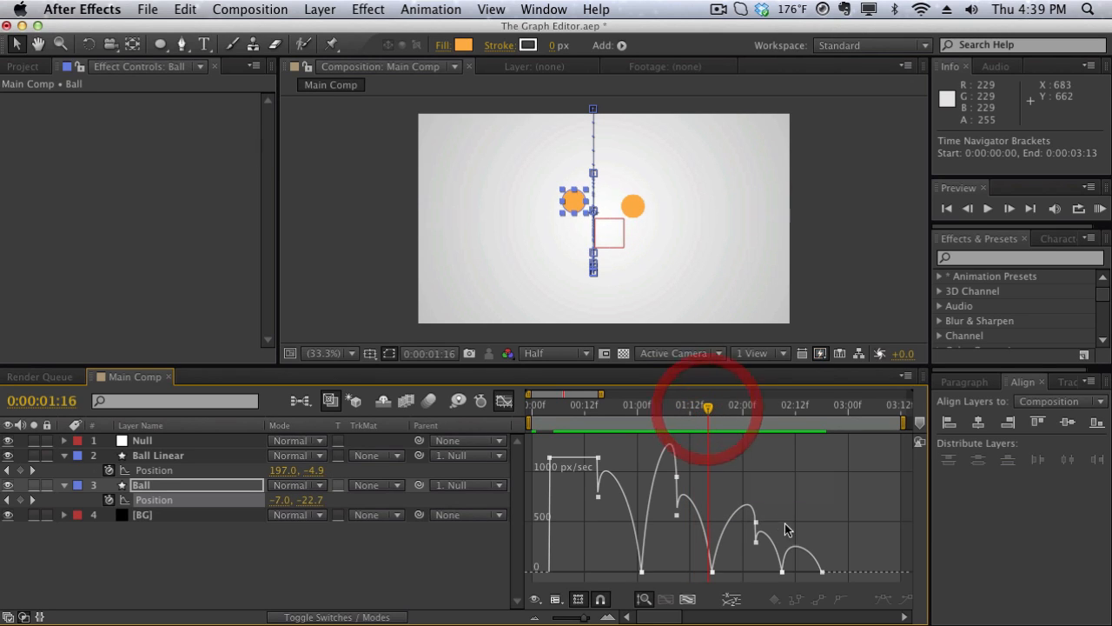
# - Compare the Position speed graphs of Ball Linear and Ball, scrubbing through the Ball curve to 0:00:01:14
pyautogui.click(190, 469)
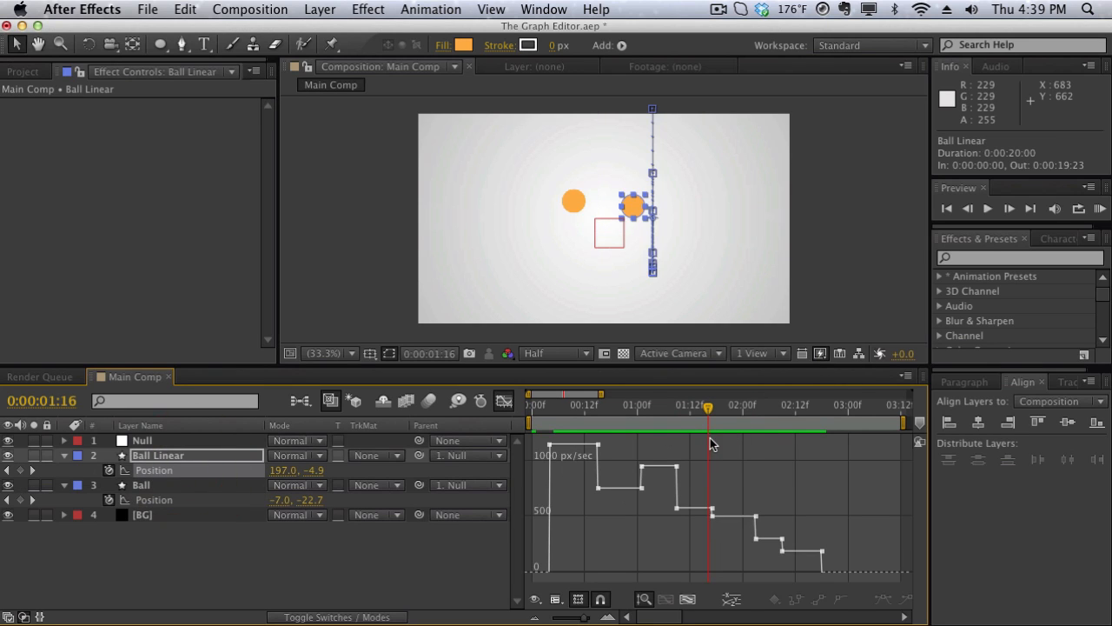
pyautogui.click(190, 500)
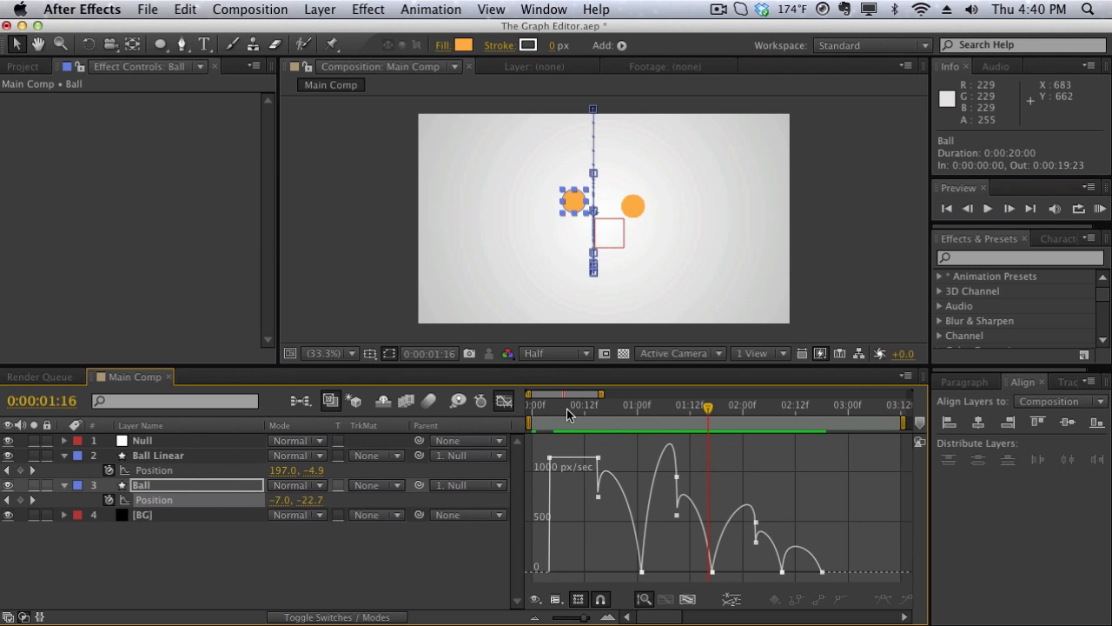
pyautogui.moveTo(566, 408); pyautogui.dragTo(701, 409)
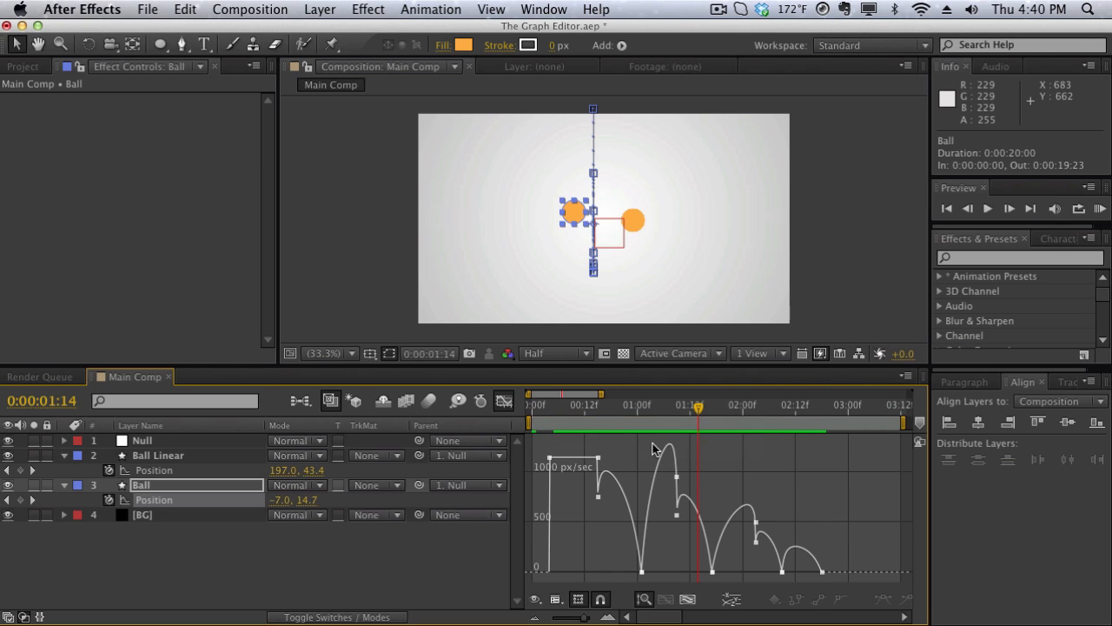
# - Return to the layer bar view and compare both balls' motion between Position keyframes from 0:00:00:14 to 0:00:01:17
pyautogui.click(504, 400)
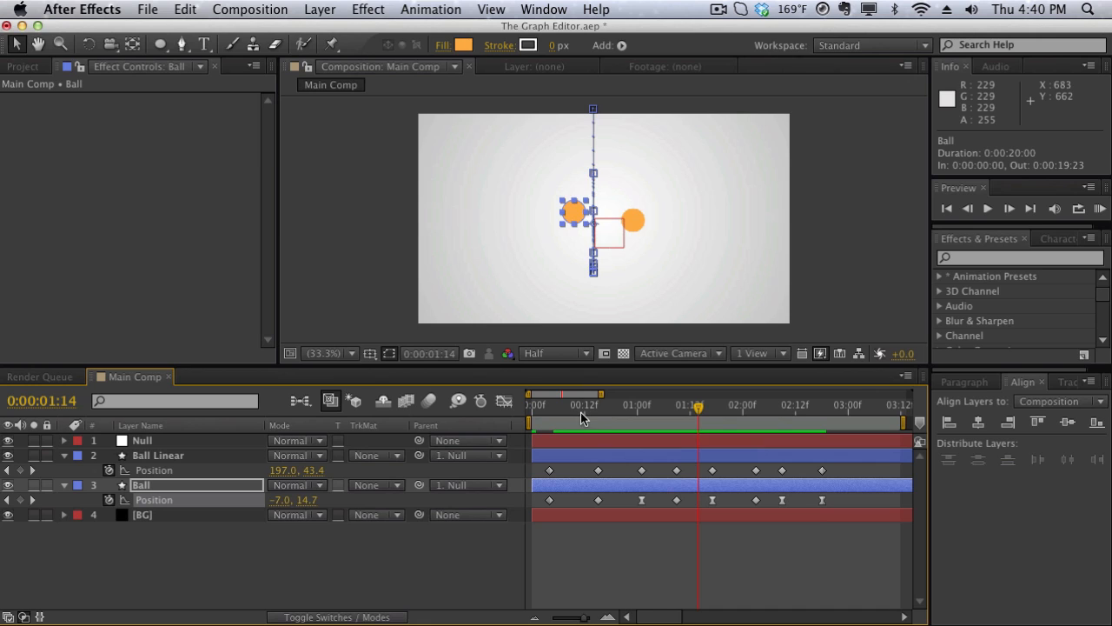
pyautogui.moveTo(580, 411)
pyautogui.mouseDown()
pyautogui.moveTo(549, 413)
pyautogui.moveTo(596, 409)
pyautogui.mouseUp()
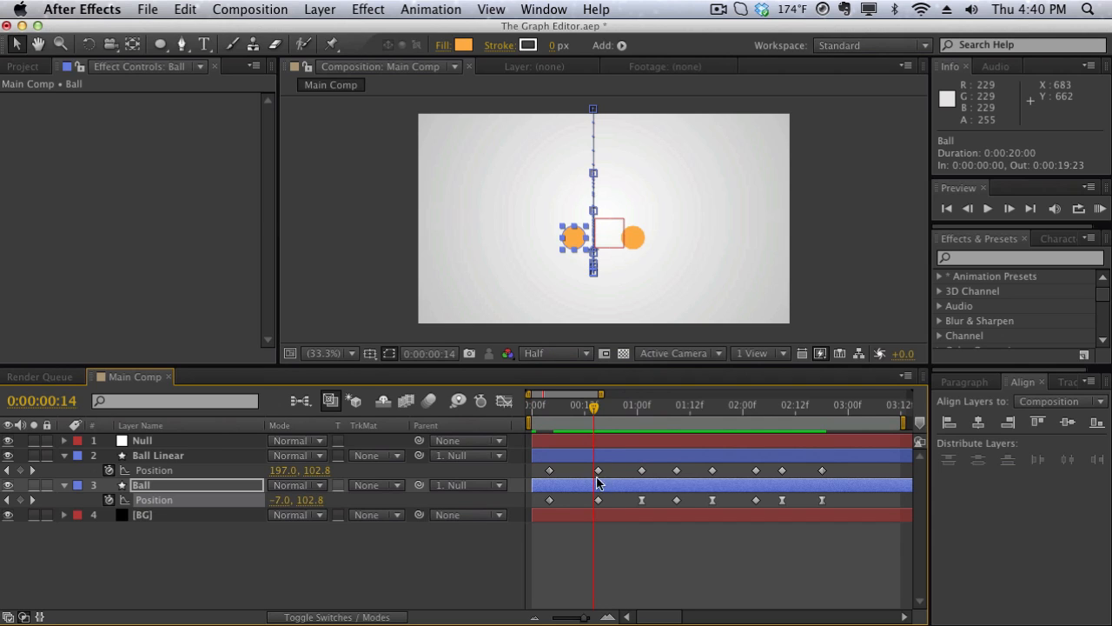
pyautogui.moveTo(594, 408); pyautogui.dragTo(633, 409)
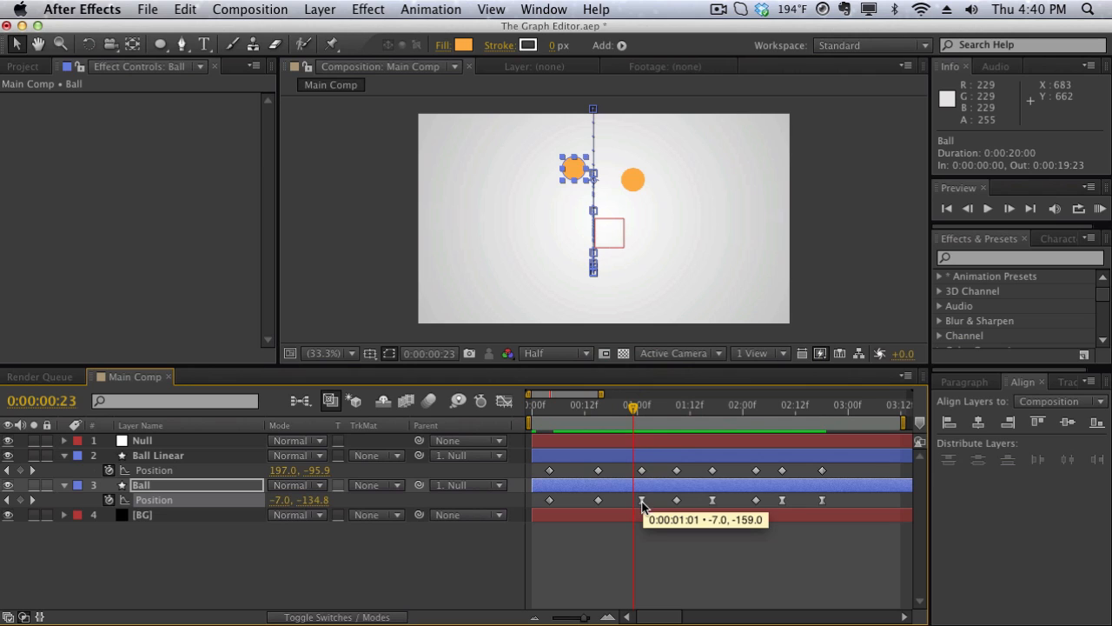
pyautogui.moveTo(633, 406); pyautogui.dragTo(637, 406)
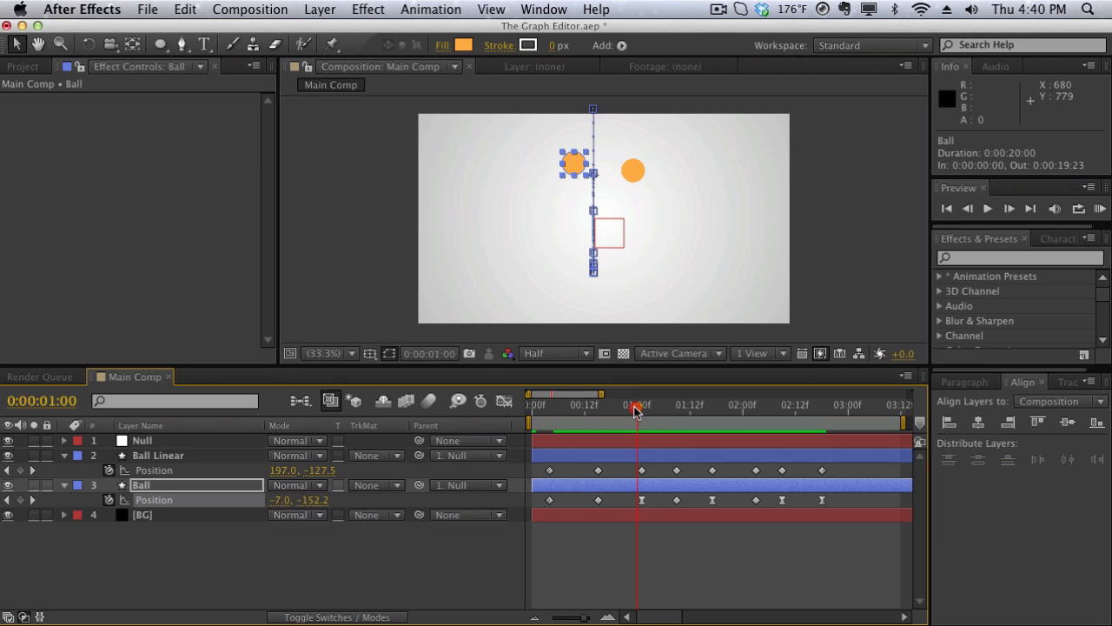
pyautogui.moveTo(635, 412); pyautogui.dragTo(713, 405)
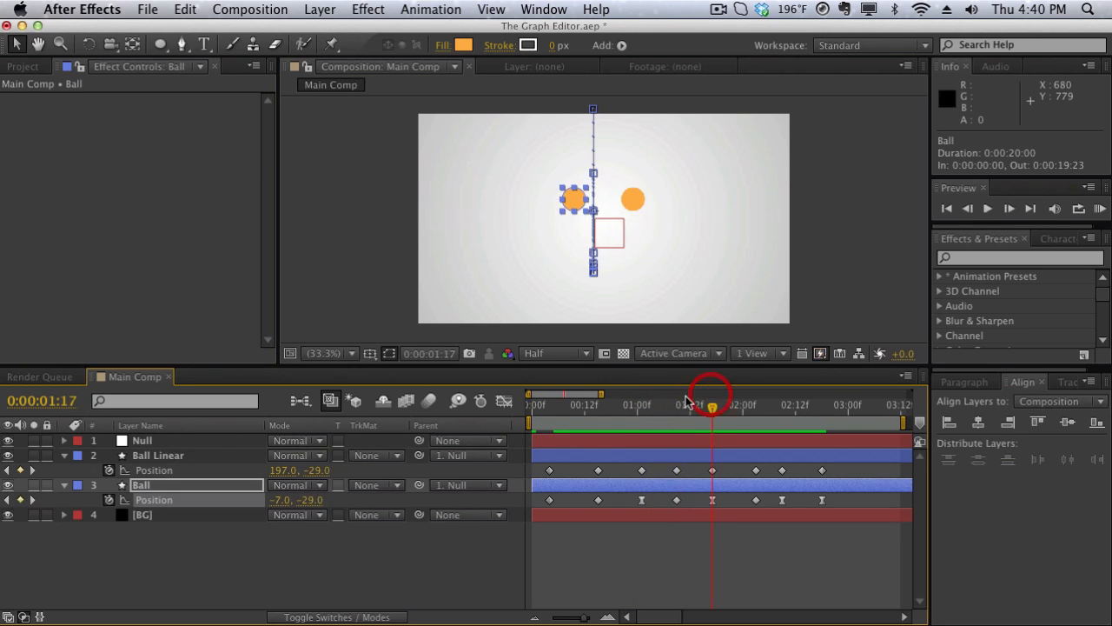
# - Delete the Null, Ball Linear and Ball layers from Main Comp, keeping only the BG layer
pyautogui.keyDown('shift'); pyautogui.click(179, 441); pyautogui.keyUp('shift')
pyautogui.press('Delete')
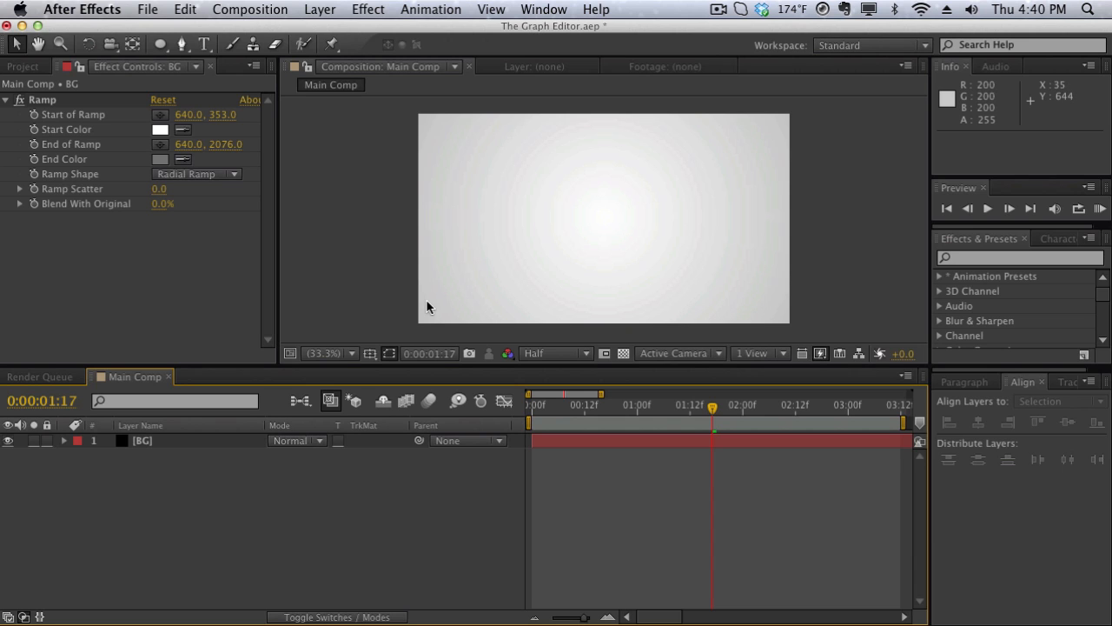
# - Create a 1280 x 720 px black solid layer named Bar
pyautogui.click(320, 9)
pyautogui.moveTo(379, 31)
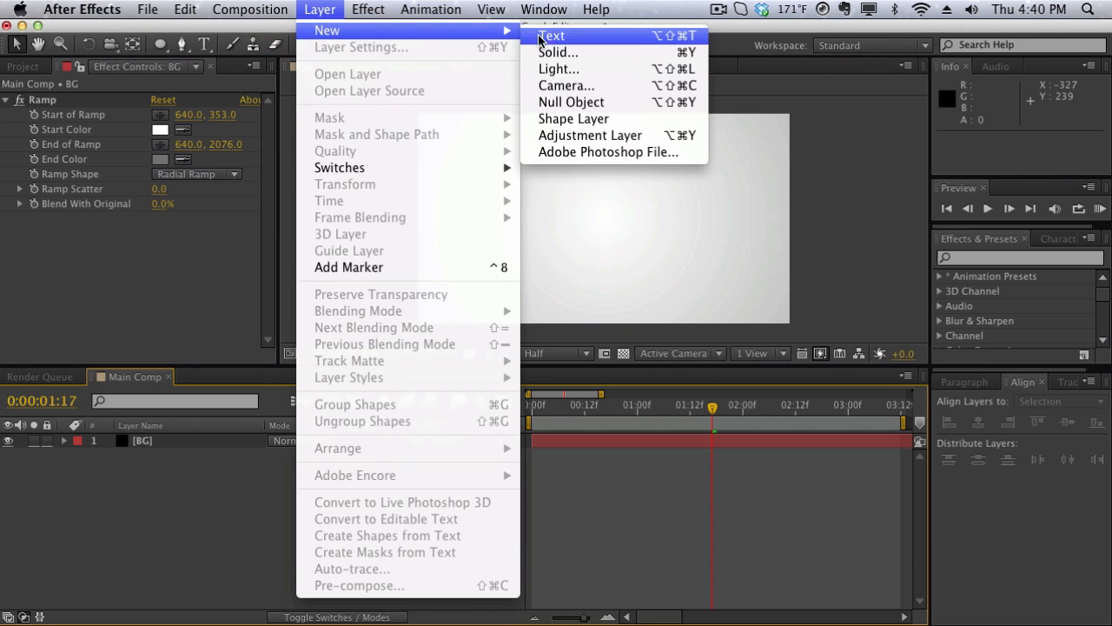
pyautogui.click(558, 52)
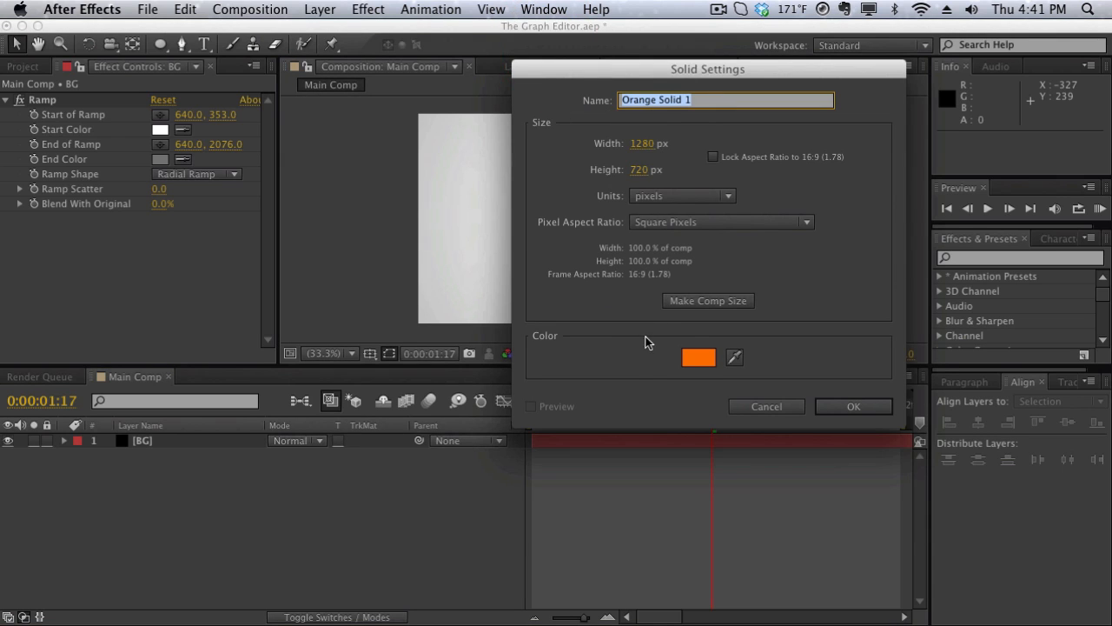
pyautogui.click(690, 364)
pyautogui.moveTo(472, 377); pyautogui.dragTo(1, 578)
pyautogui.press('Return')
pyautogui.click(711, 104)
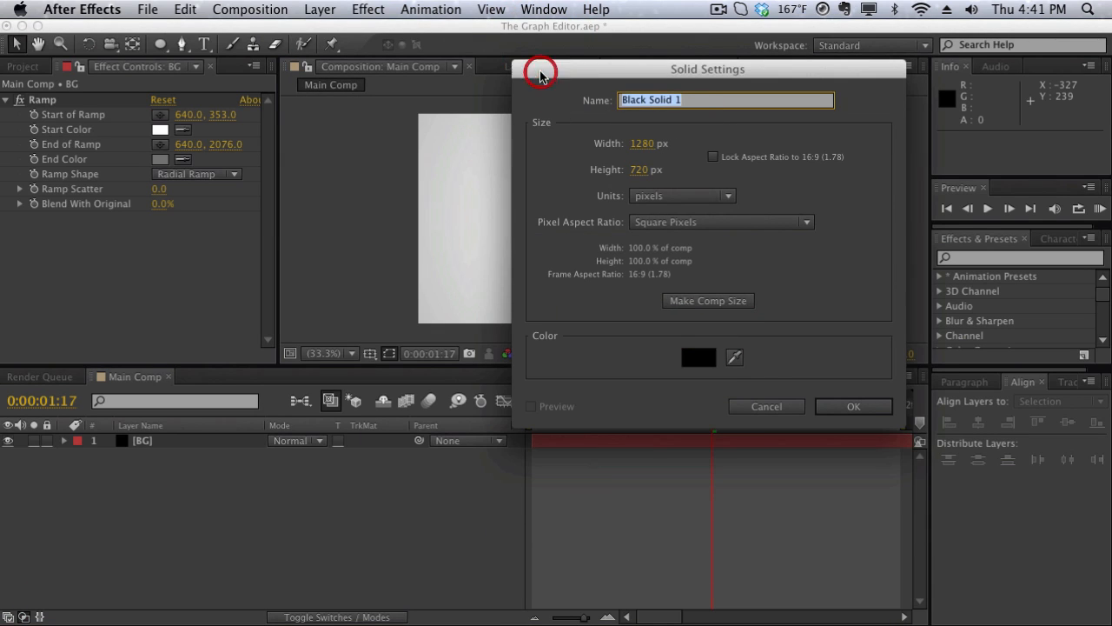
pyautogui.write('Bar')
pyautogui.press('Return')
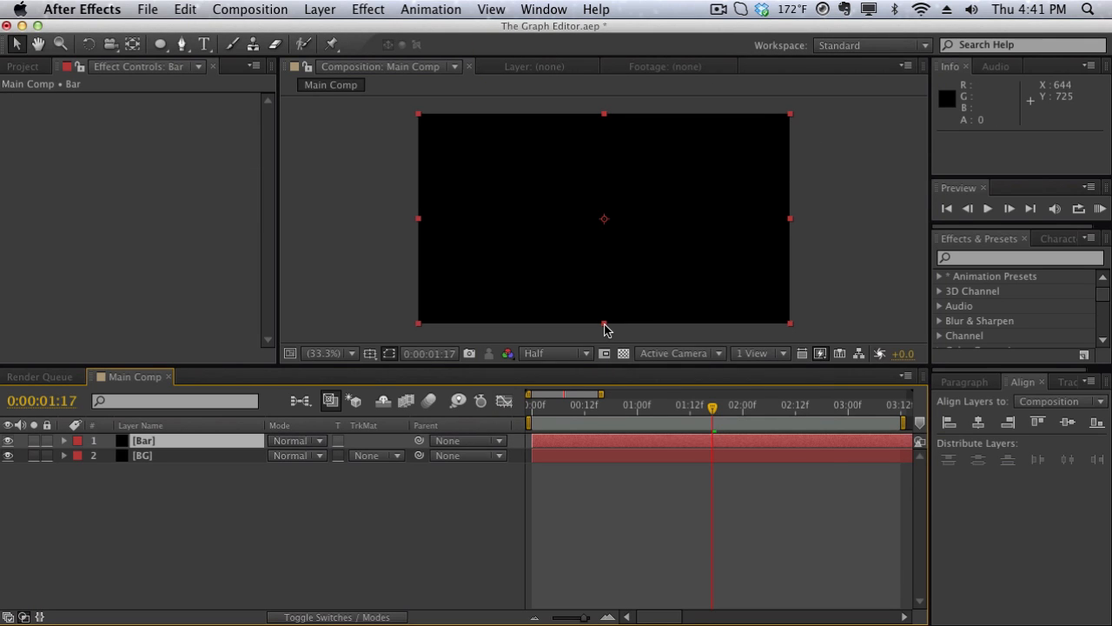
# - Squash the Bar layer vertically to about 18% scale and duplicate it
pyautogui.moveTo(604, 323); pyautogui.dragTo(609, 238)
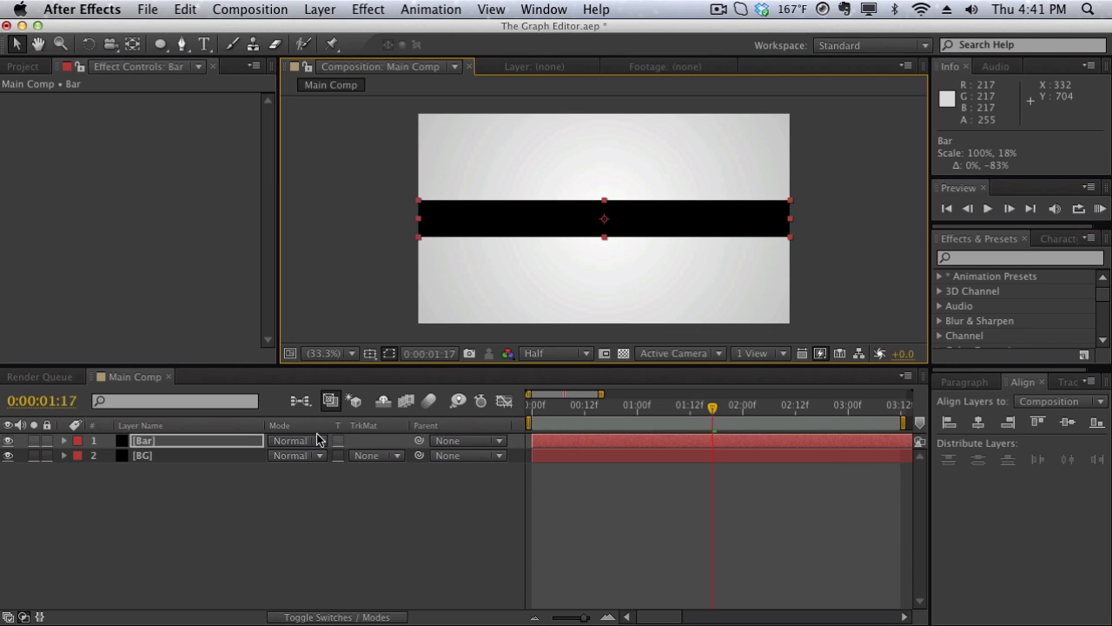
pyautogui.click(212, 443)
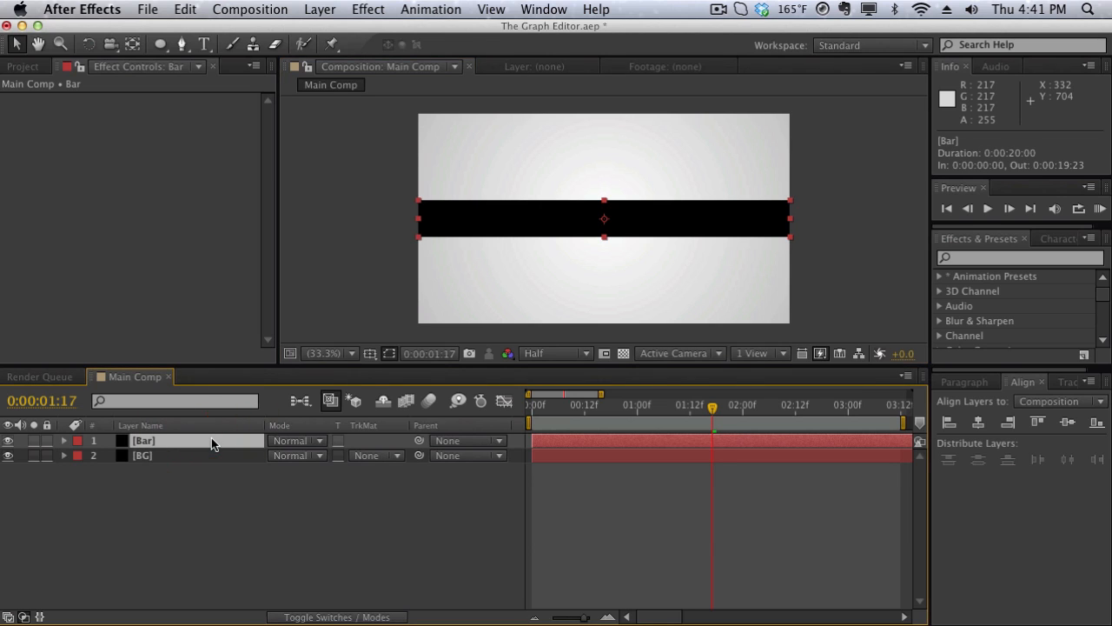
pyautogui.press('super+d')
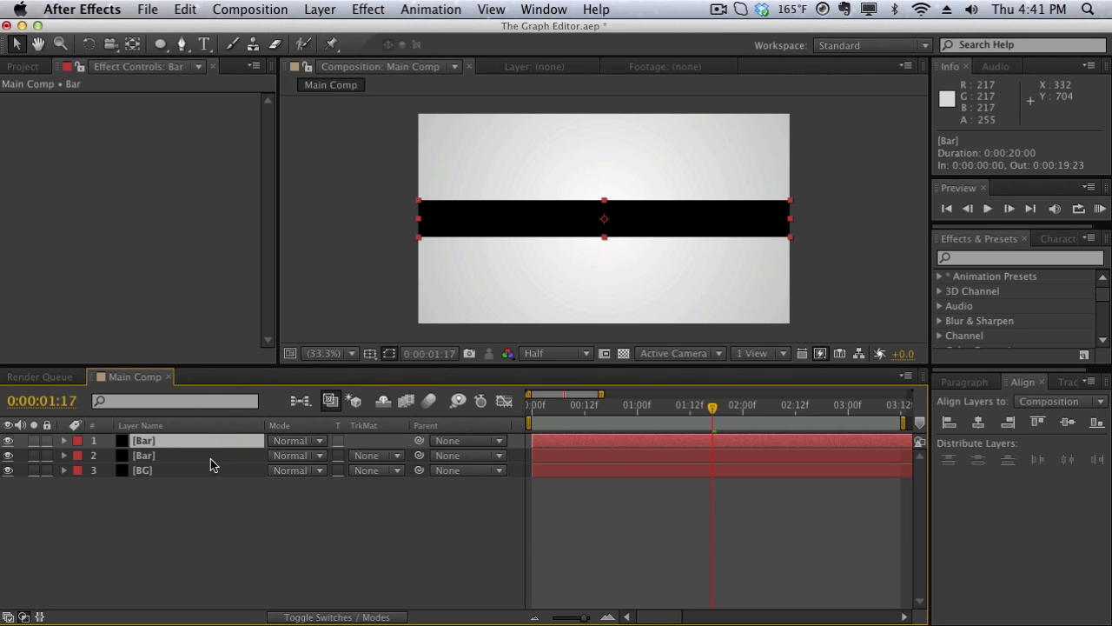
# - Move both Bar layers off-screen at 0:00:00:00 by setting their Position to about -649, 246
pyautogui.keyDown('shift'); pyautogui.click(212, 458); pyautogui.keyUp('shift')
pyautogui.click(540, 419)
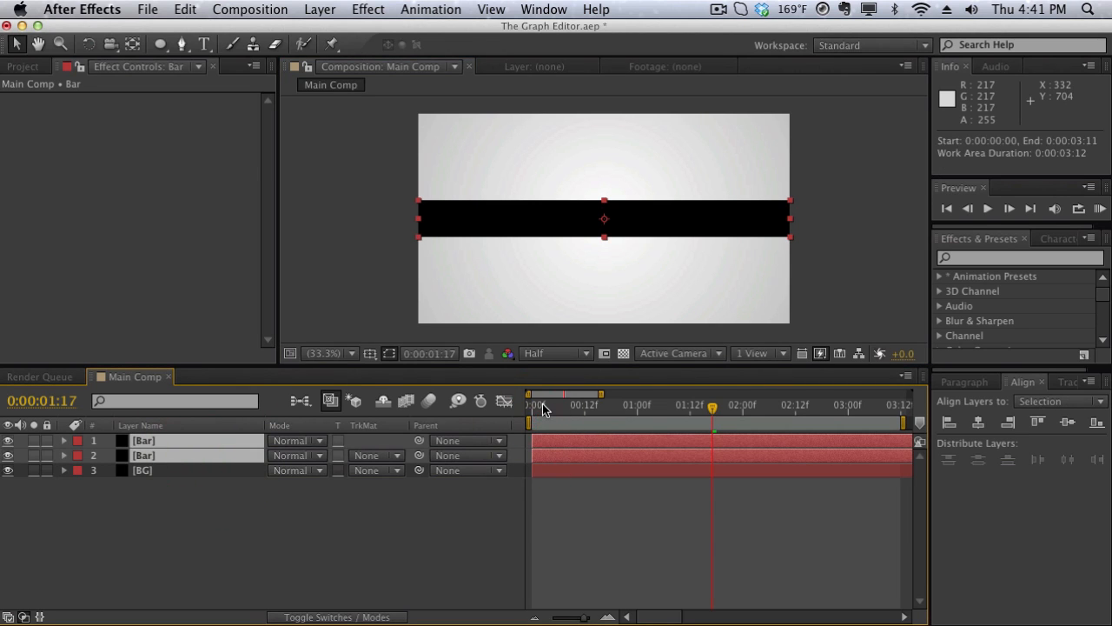
pyautogui.moveTo(542, 409); pyautogui.dragTo(521, 405)
pyautogui.press('p')
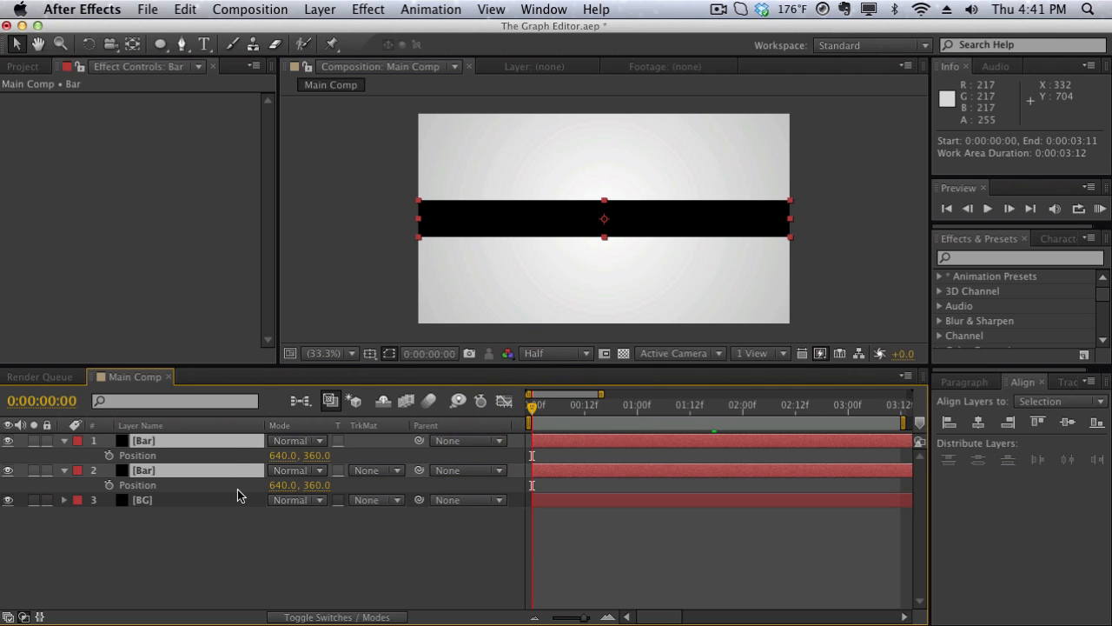
pyautogui.moveTo(283, 455); pyautogui.dragTo(0, 456)
pyautogui.moveTo(287, 451); pyautogui.dragTo(55, 455)
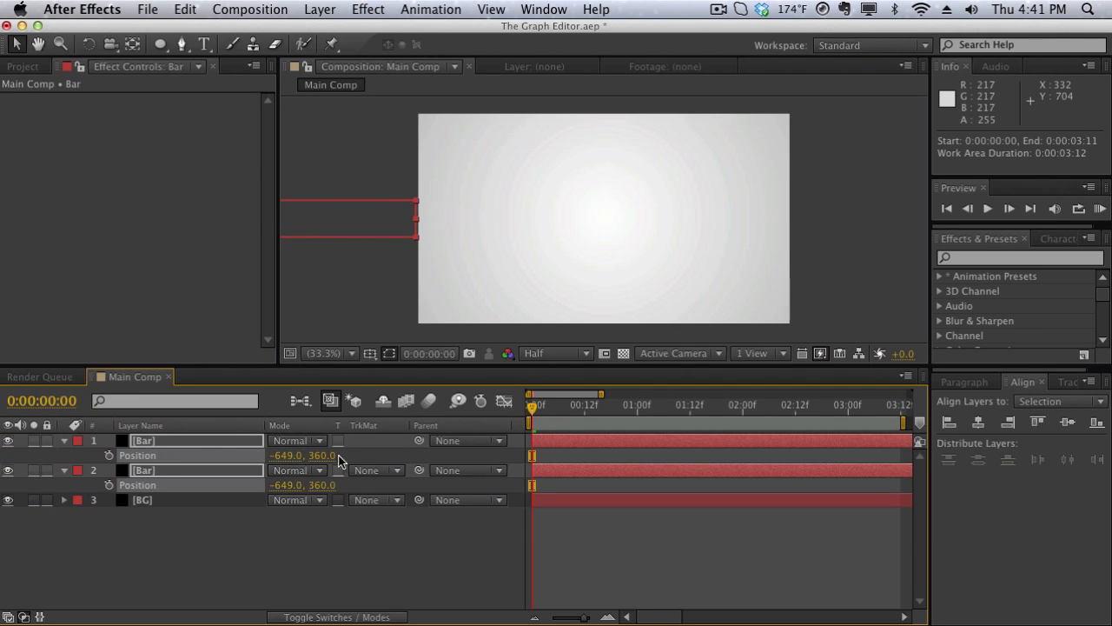
pyautogui.moveTo(323, 455); pyautogui.dragTo(225, 458)
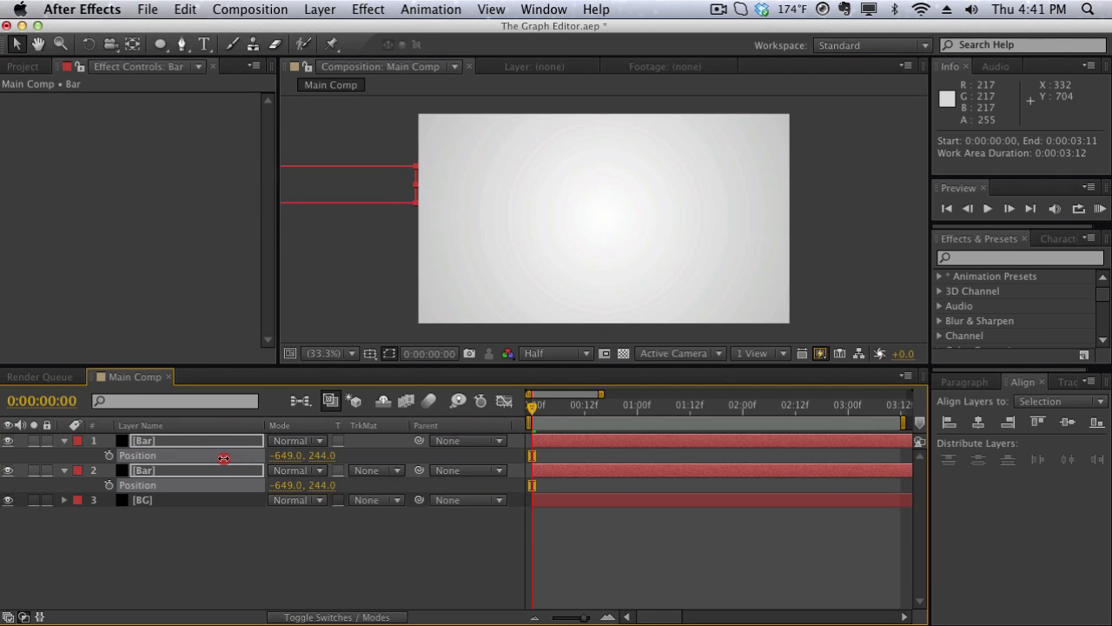
# - Lower the second Bar layer below the first by setting its Y Position to about 443
pyautogui.click(231, 541)
pyautogui.click(228, 470)
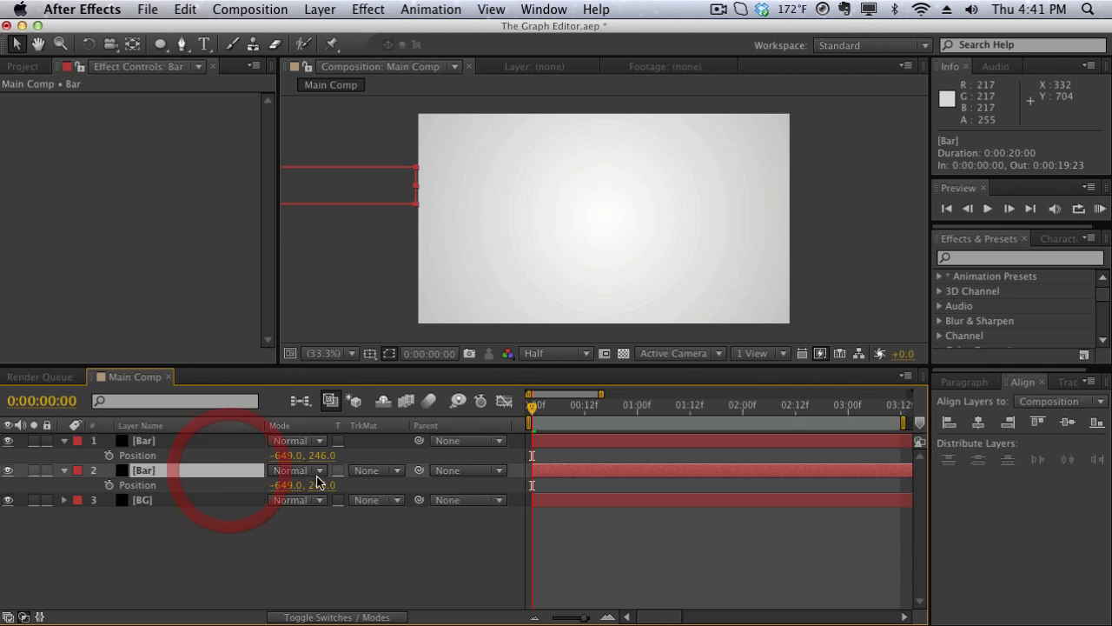
pyautogui.moveTo(324, 485); pyautogui.dragTo(505, 471)
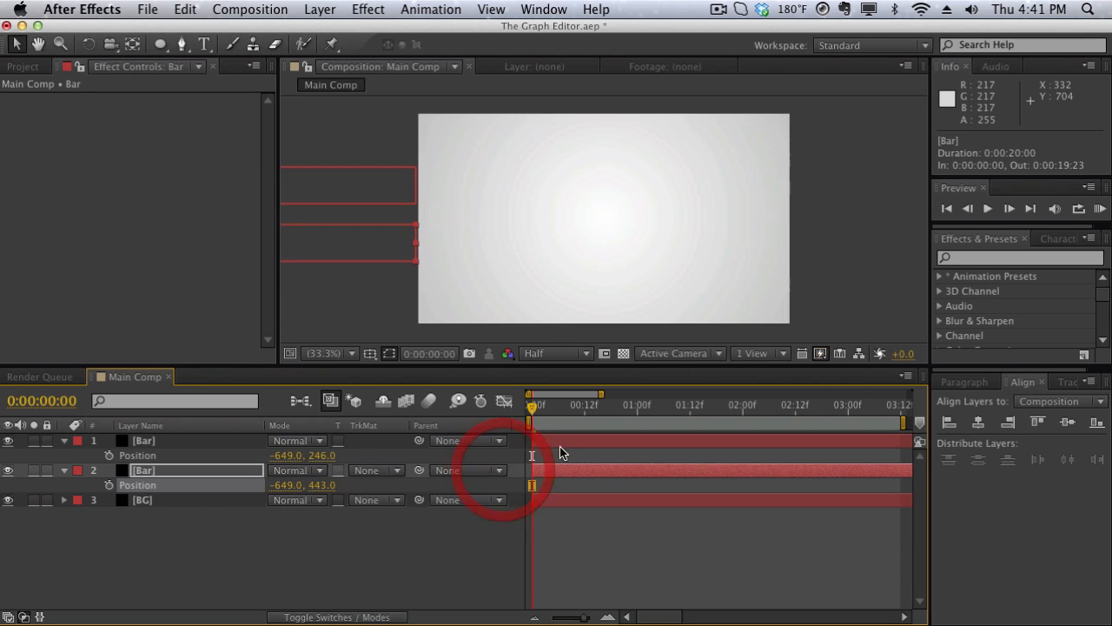
# - Keyframe Position on both Bar layers at 0:00:00:00 and set their X Position to about 85 at 0:00:03:00
pyautogui.keyDown('shift'); pyautogui.click(228, 441); pyautogui.keyUp('shift')
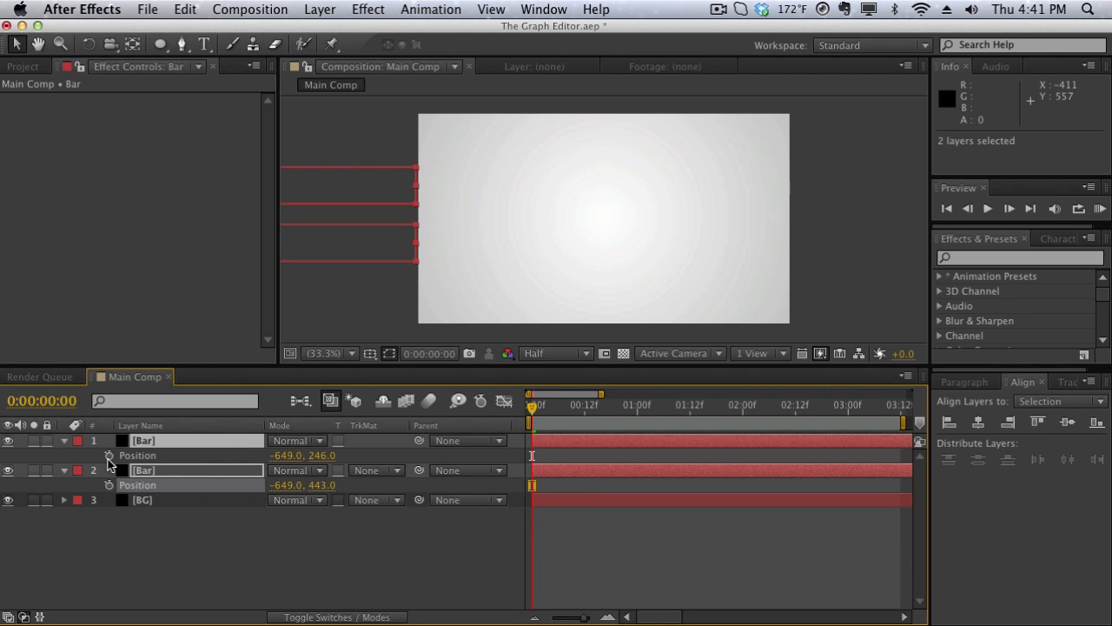
pyautogui.click(110, 485)
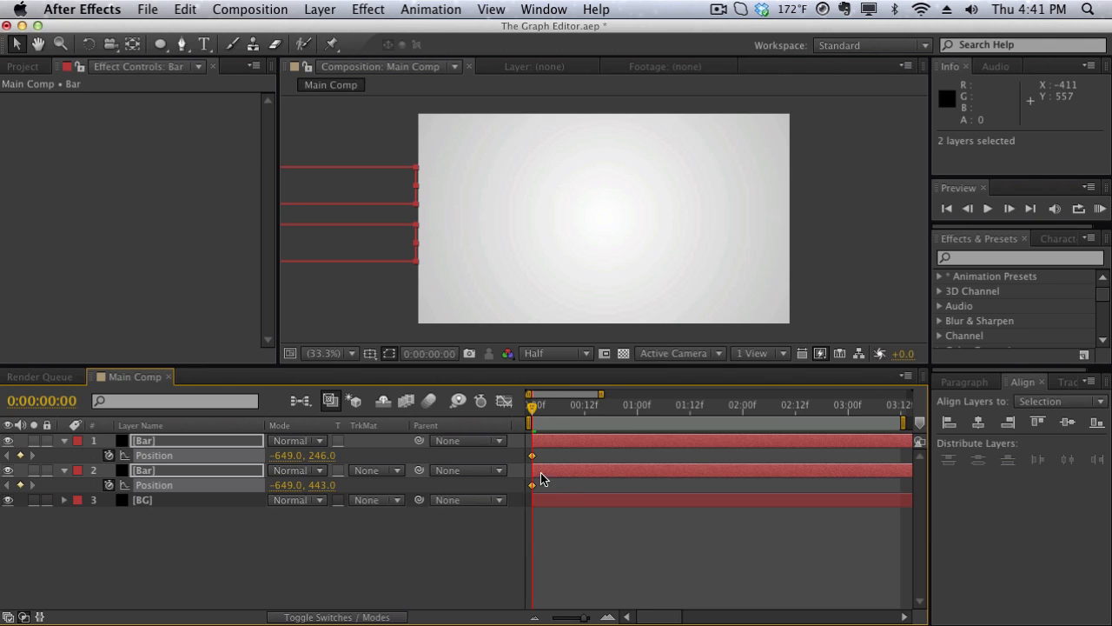
pyautogui.moveTo(618, 415); pyautogui.dragTo(881, 435)
pyautogui.moveTo(634, 405); pyautogui.dragTo(613, 406)
pyautogui.moveTo(290, 458); pyautogui.dragTo(161, 469)
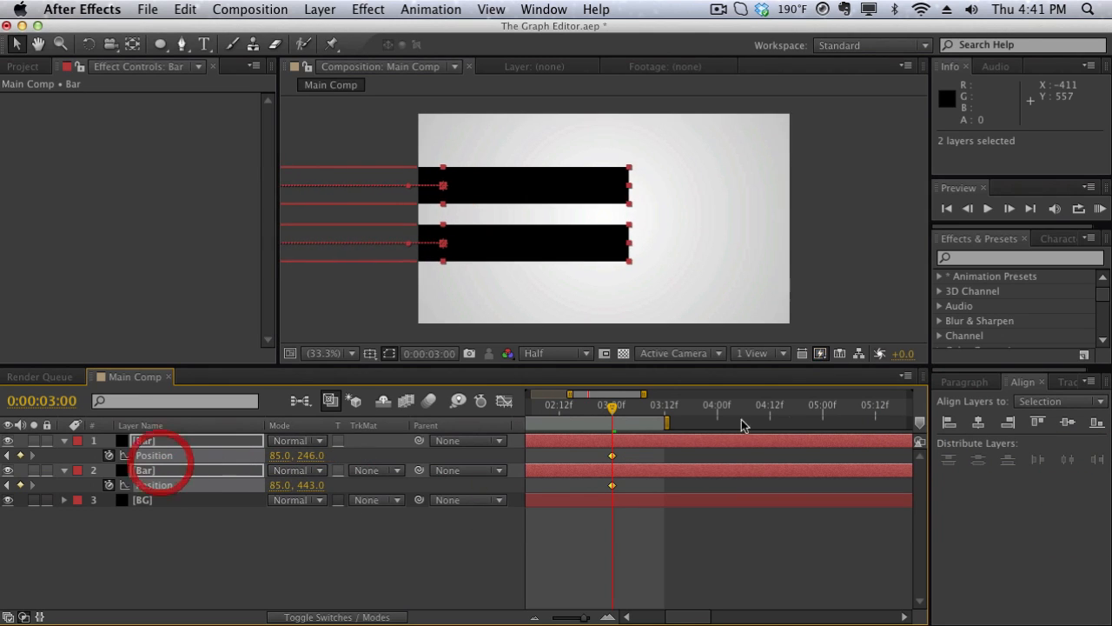
pyautogui.click(826, 237)
# - Add a white text layer reading AFTER EFFECTS at 0:00:03:00 and set its font size to 74 px
pyautogui.moveTo(596, 407); pyautogui.dragTo(770, 407)
pyautogui.moveTo(584, 617); pyautogui.dragTo(554, 617)
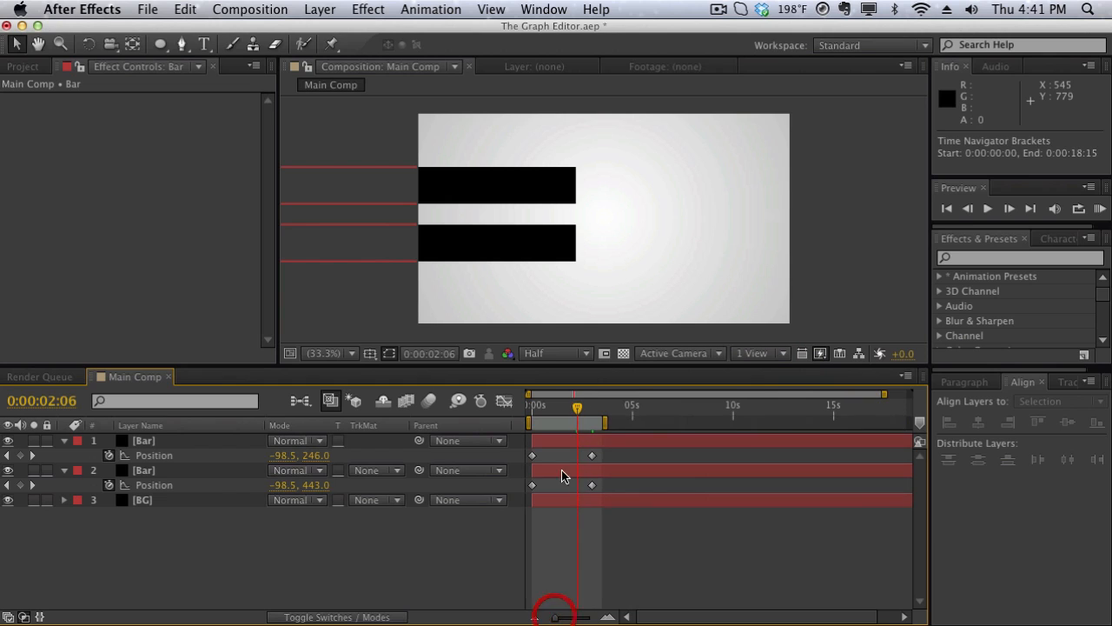
pyautogui.moveTo(575, 406); pyautogui.dragTo(590, 406)
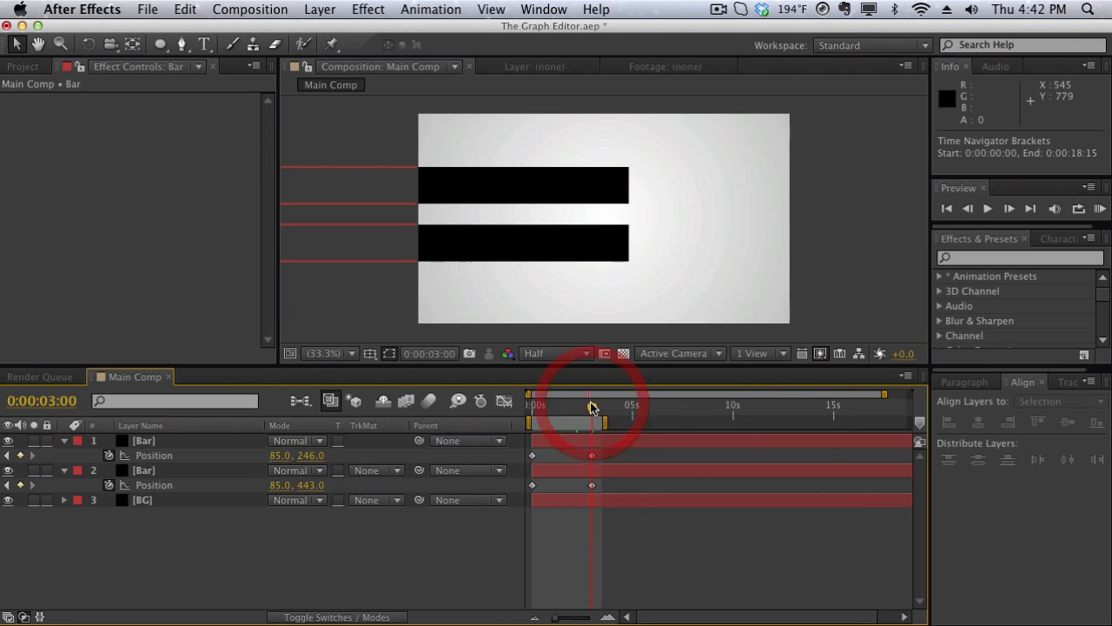
pyautogui.click(320, 8)
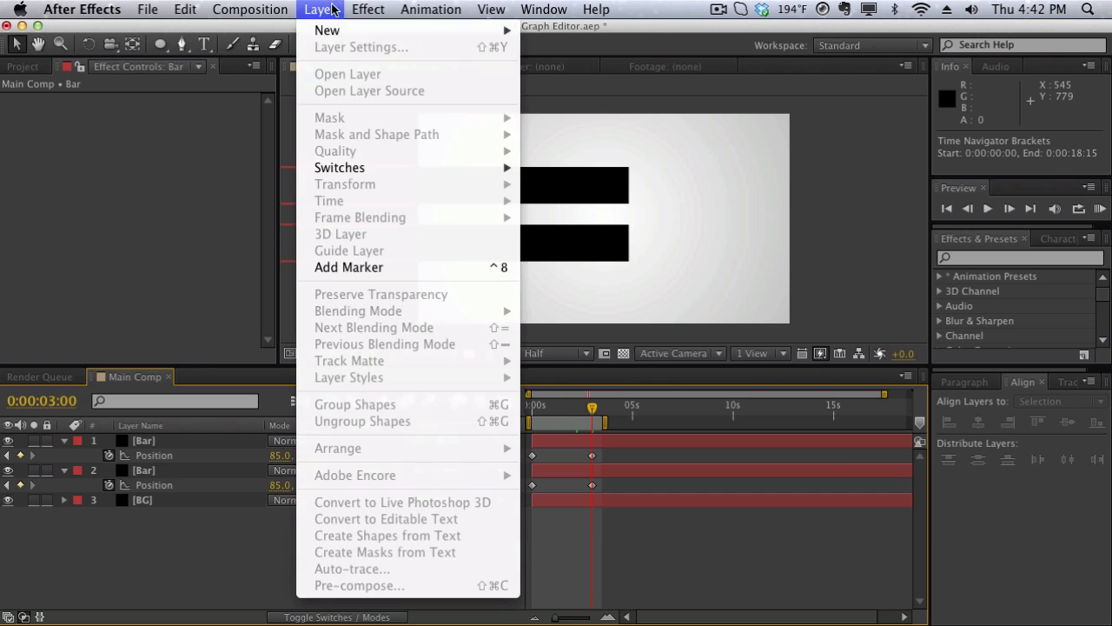
pyautogui.click(534, 33)
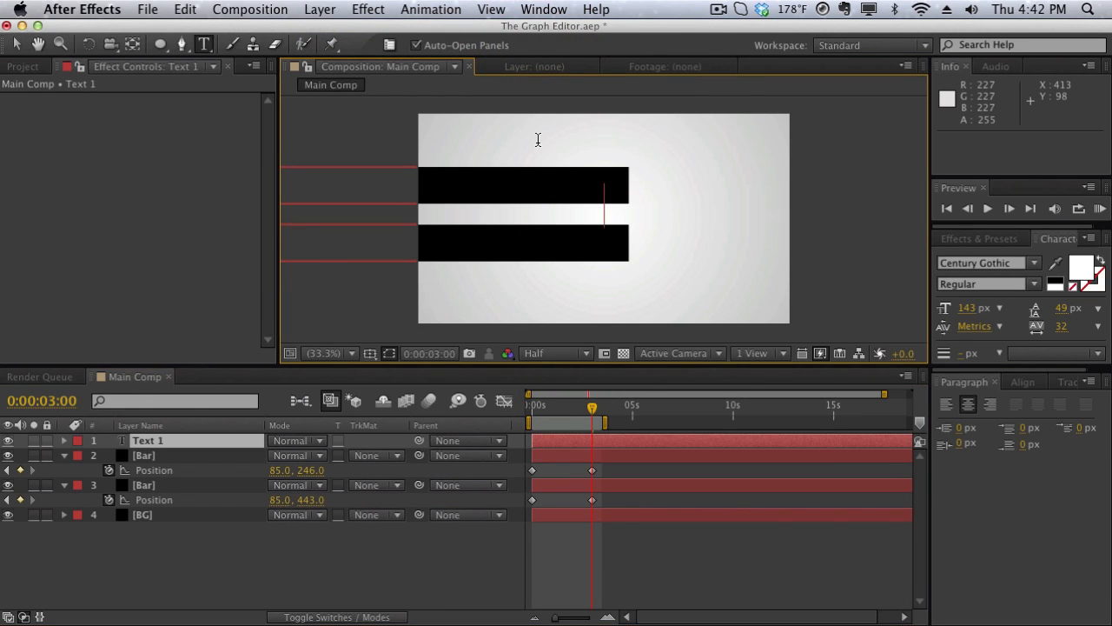
pyautogui.write('AFTER EFFECTS')
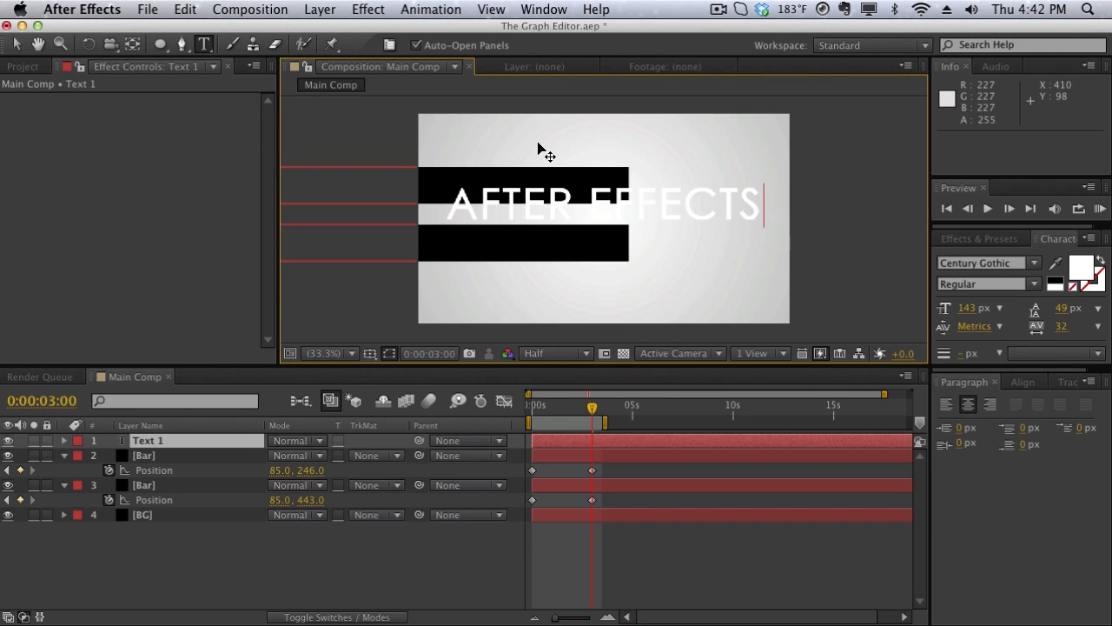
pyautogui.press('super+a')
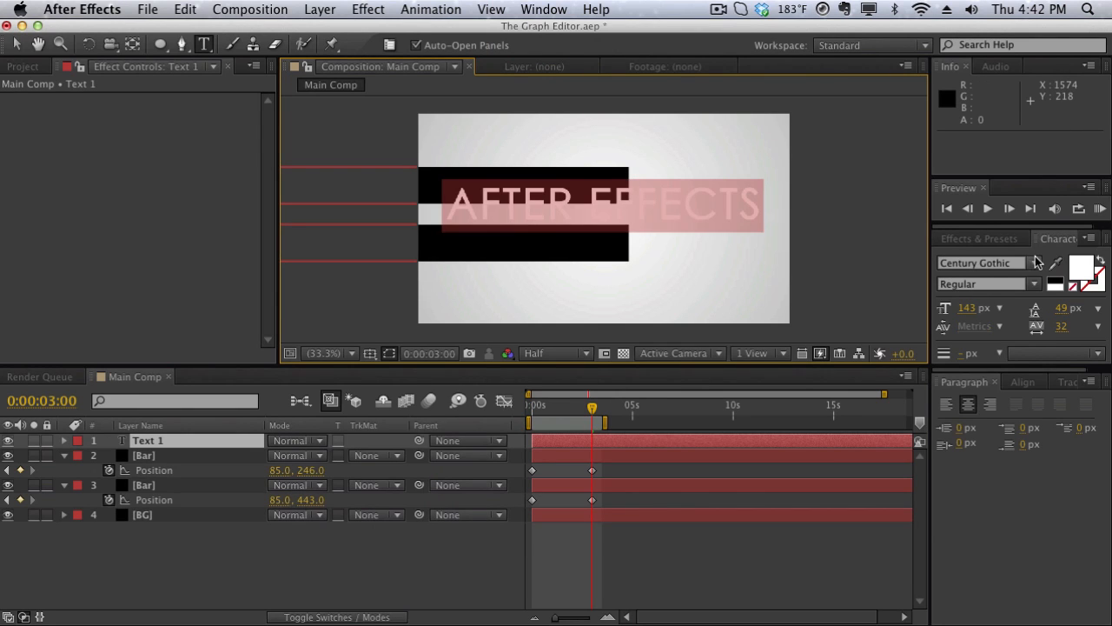
pyautogui.moveTo(967, 318); pyautogui.dragTo(882, 311)
pyautogui.click(266, 573)
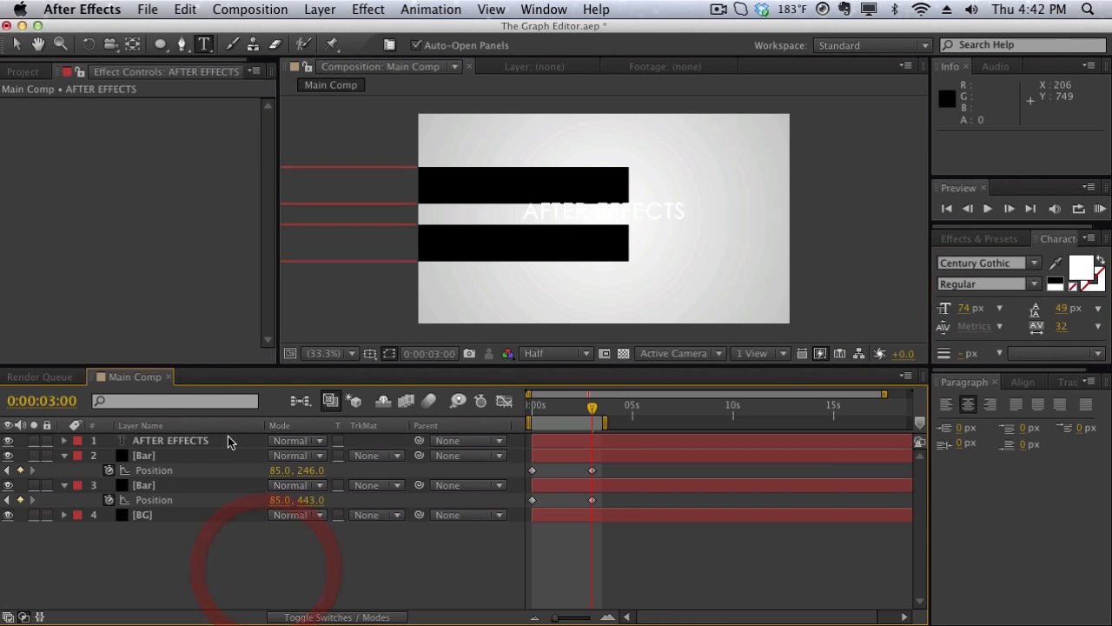
# - Place the AFTER EFFECTS text inside the upper bar, at about 364, 270
pyautogui.press('v')
pyautogui.moveTo(592, 203); pyautogui.dragTo(509, 185)
pyautogui.press('Left')
pyautogui.press('Right')
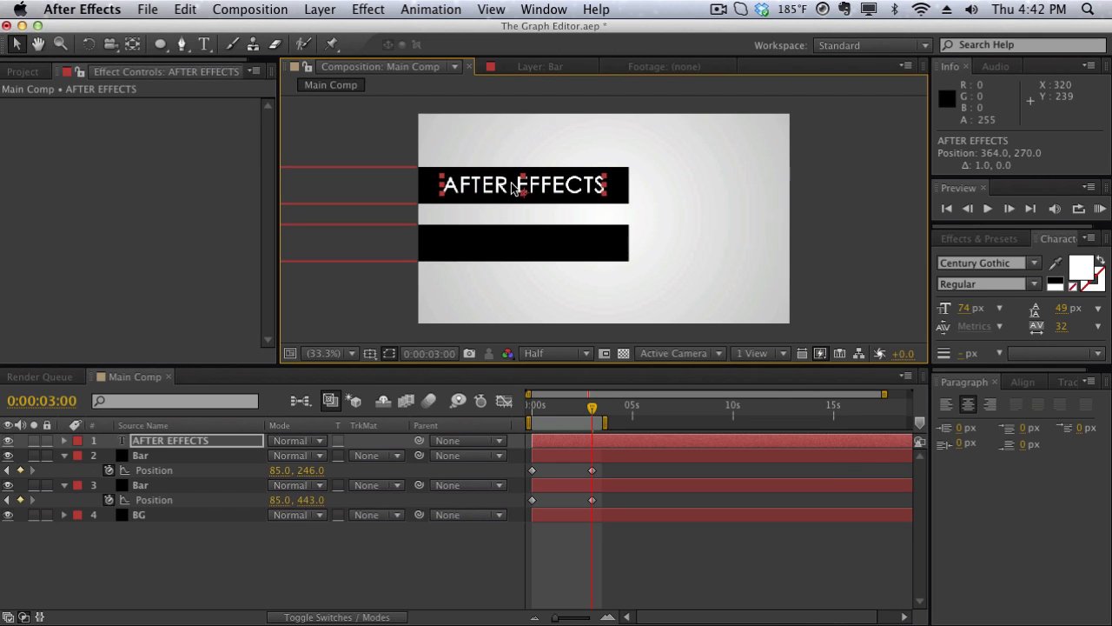
# - Duplicate the AFTER EFFECTS text layer and move the copy straight down onto the lower bar
pyautogui.press('super+d')
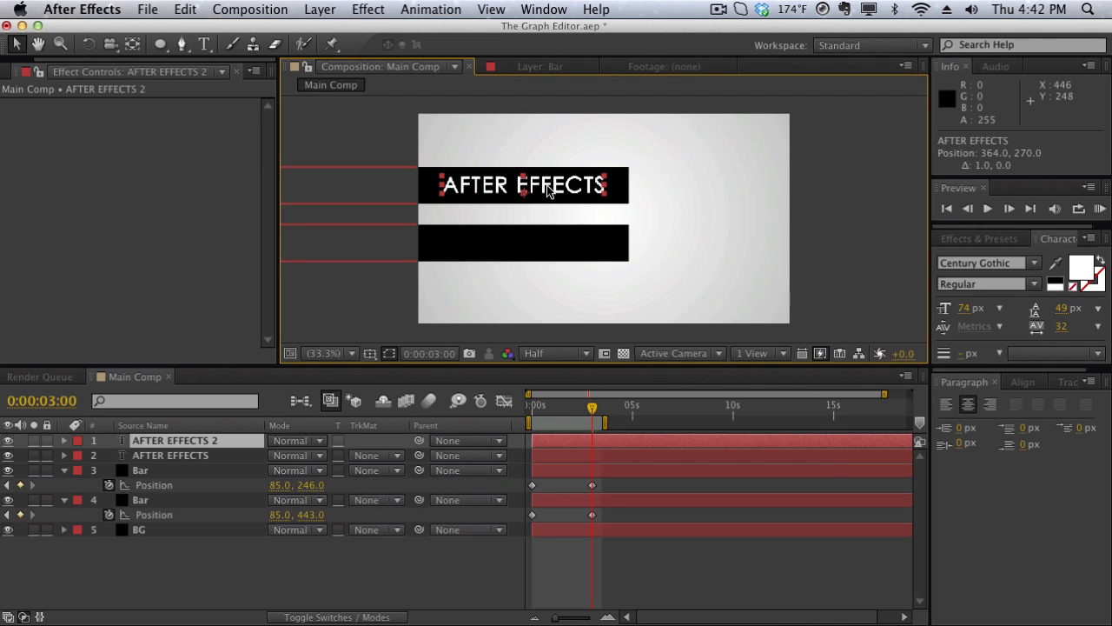
pyautogui.click(548, 201)
pyautogui.press('Down')
pyautogui.press('Down')
pyautogui.press('Down')
pyautogui.press('Down')
pyautogui.press('Down')
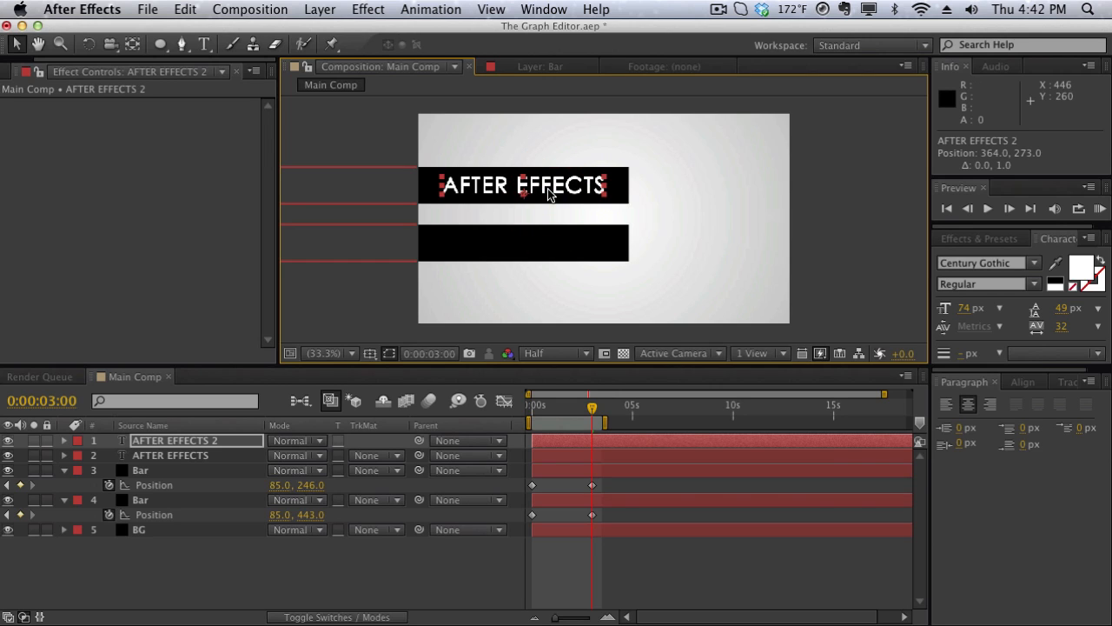
pyautogui.moveTo(548, 198); pyautogui.dragTo(550, 246)
pyautogui.click(826, 267)
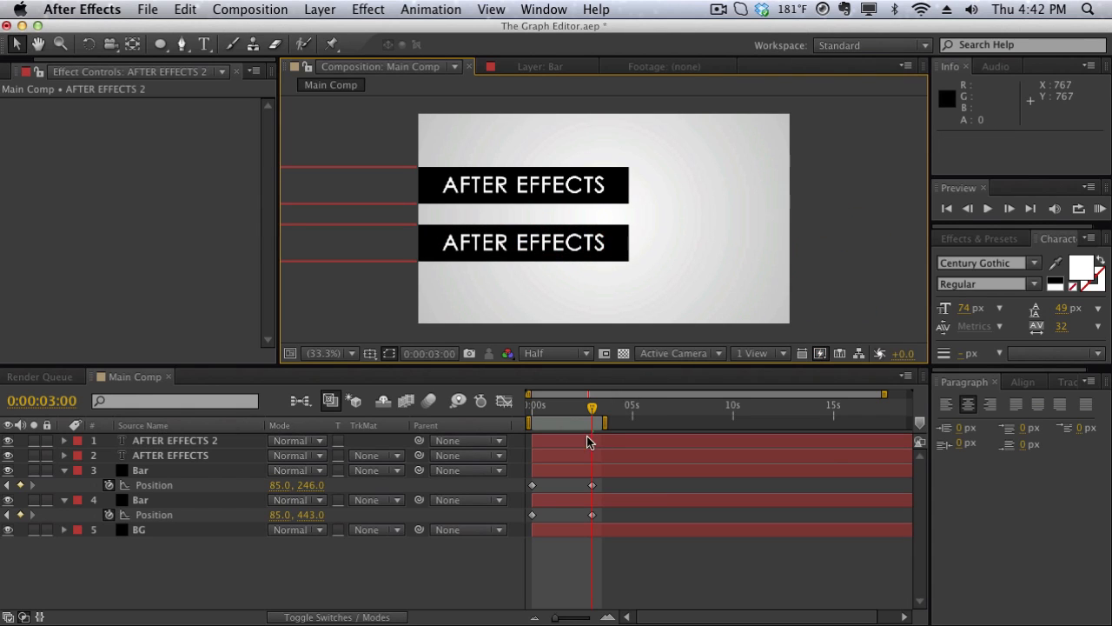
# - Add Opacity keyframes of 0% to both text layers at 0:00:01:14
pyautogui.moveTo(582, 416)
pyautogui.mouseDown()
pyautogui.moveTo(538, 418)
pyautogui.moveTo(564, 417)
pyautogui.mouseUp()
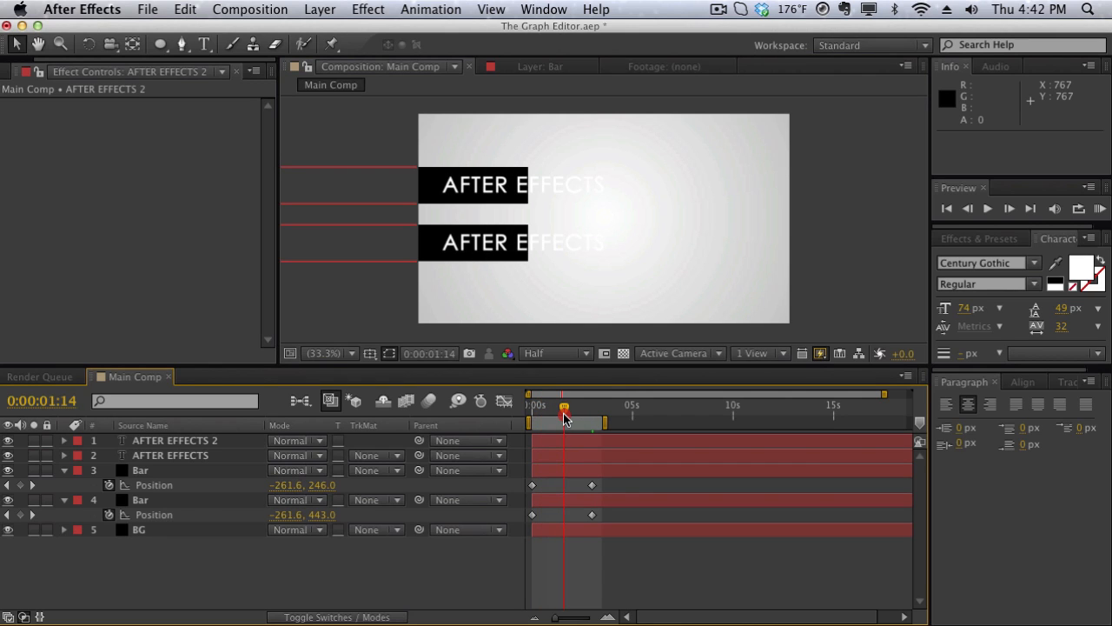
pyautogui.click(198, 451)
pyautogui.keyDown('shift'); pyautogui.click(197, 442); pyautogui.keyUp('shift')
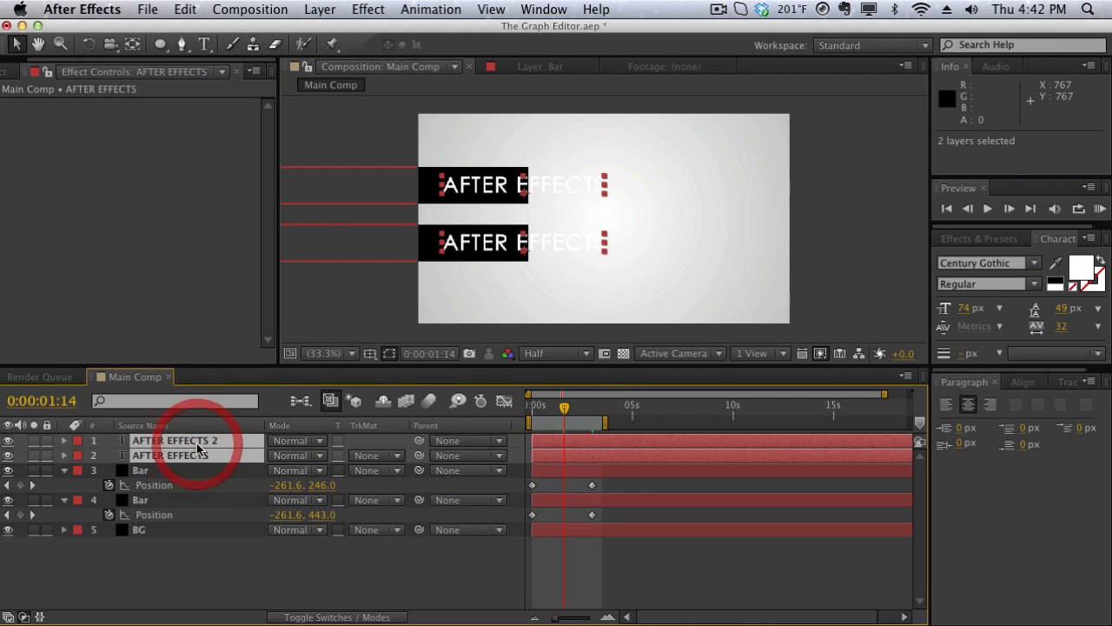
pyautogui.press('t')
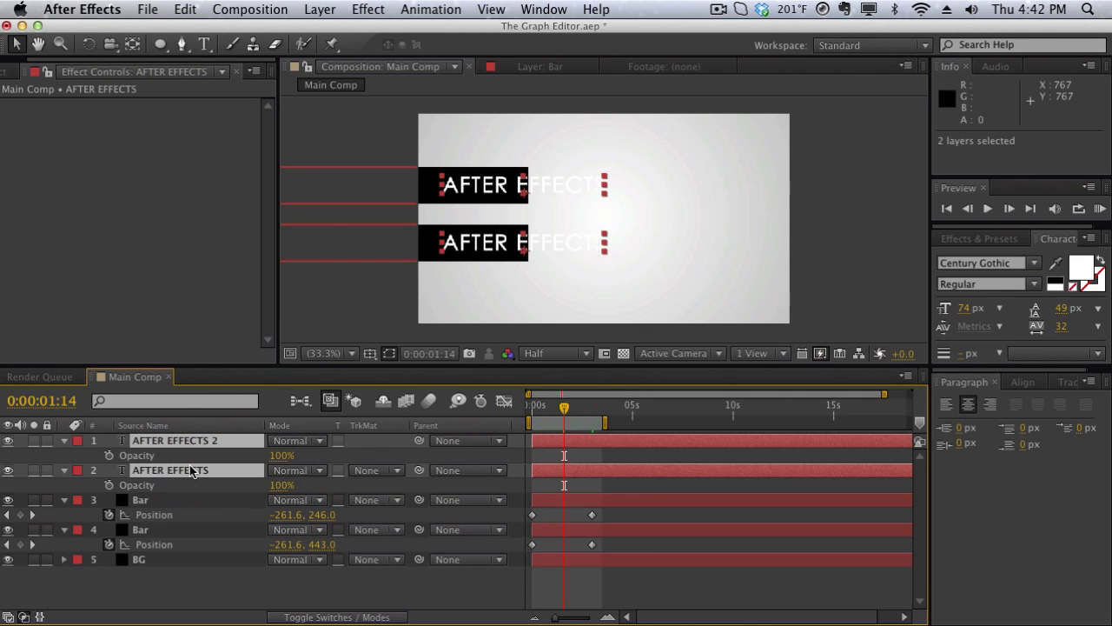
pyautogui.click(109, 456)
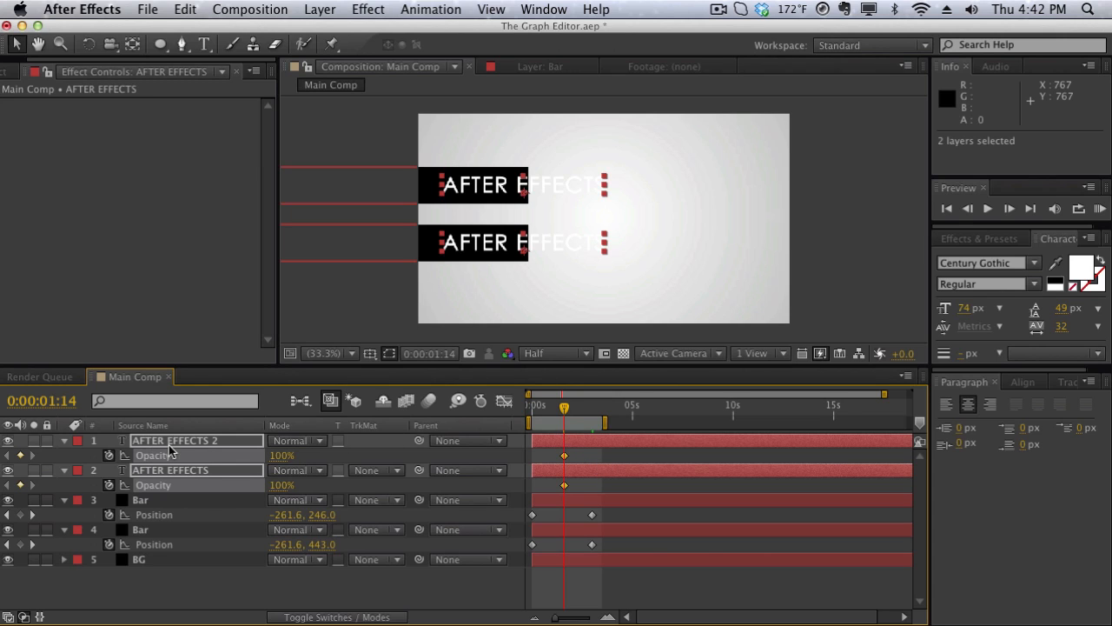
pyautogui.moveTo(281, 458); pyautogui.dragTo(269, 449)
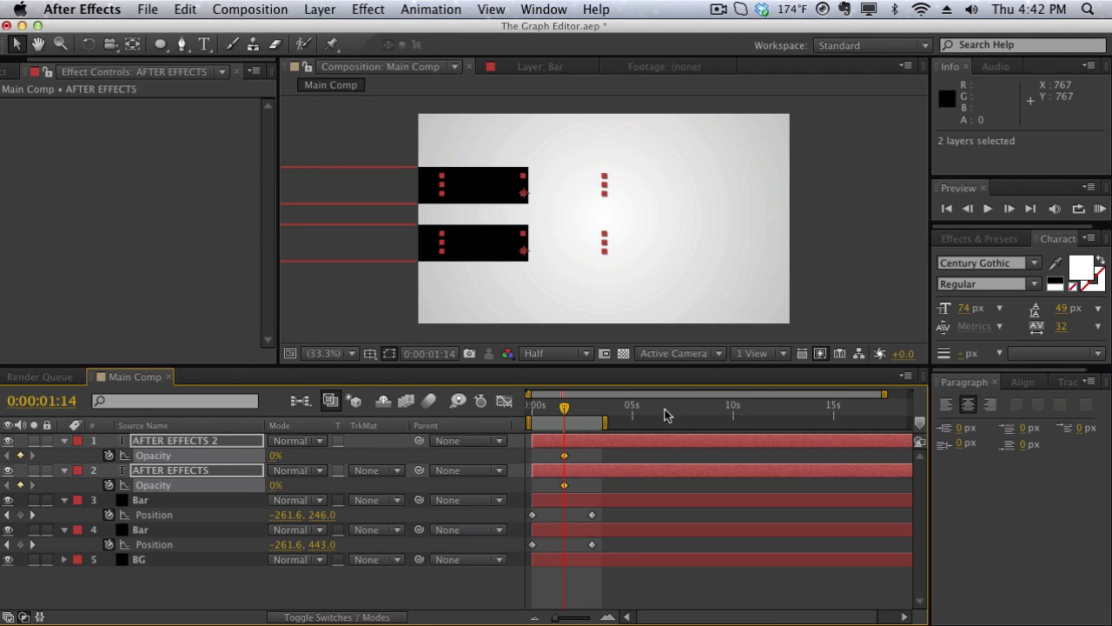
# - Set both text layers' Opacity to 100% at 0:00:03:00 and preview the animation
pyautogui.moveTo(591, 407); pyautogui.dragTo(593, 409)
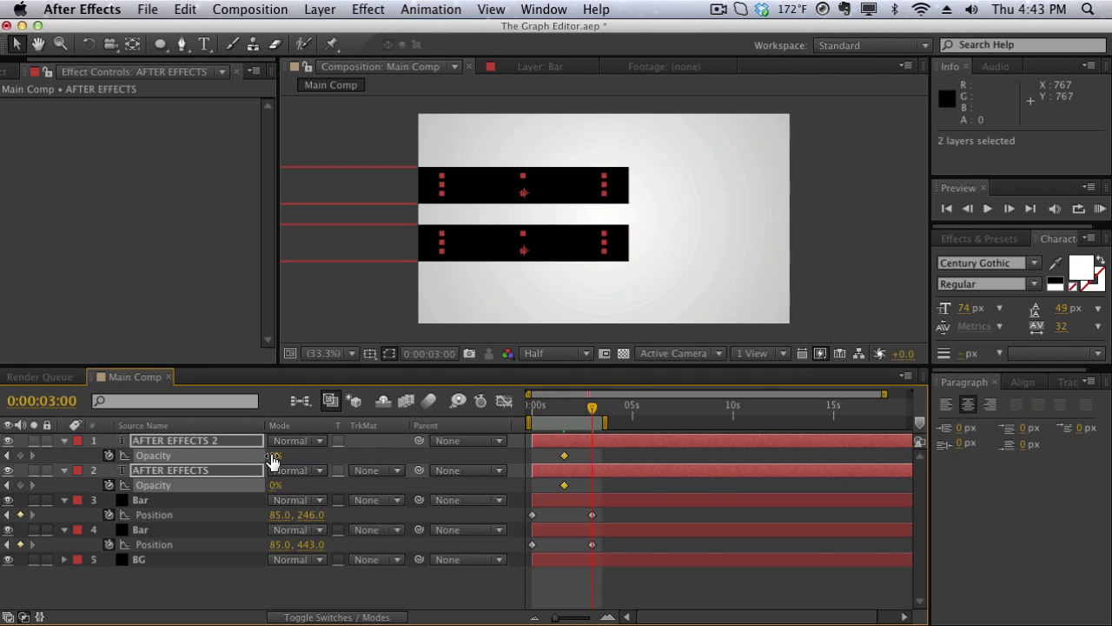
pyautogui.moveTo(272, 460); pyautogui.dragTo(420, 447)
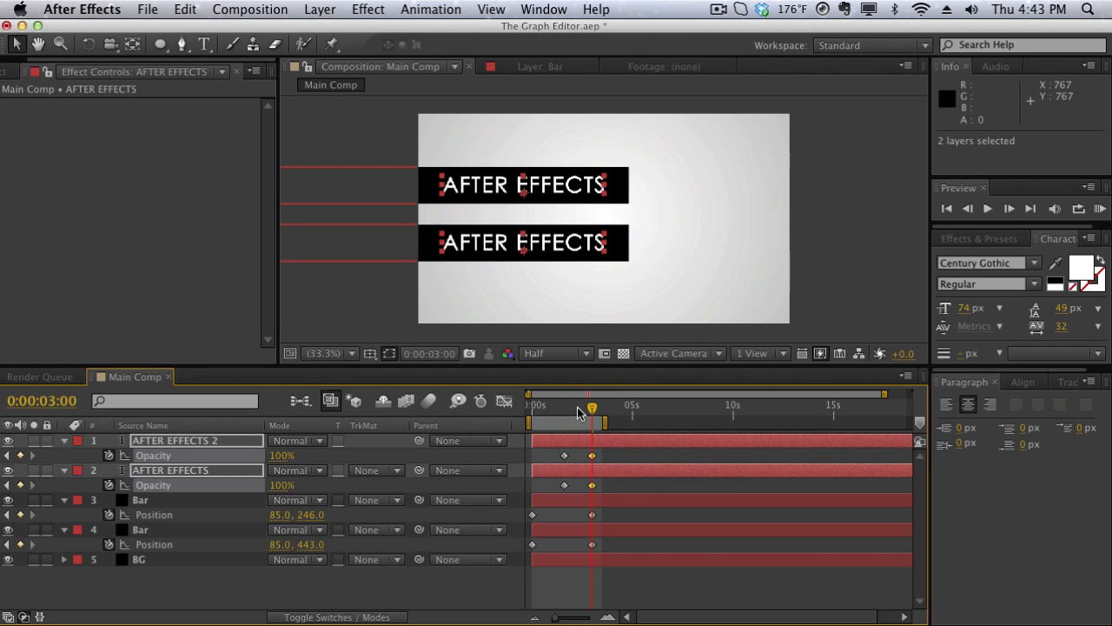
pyautogui.click(388, 316)
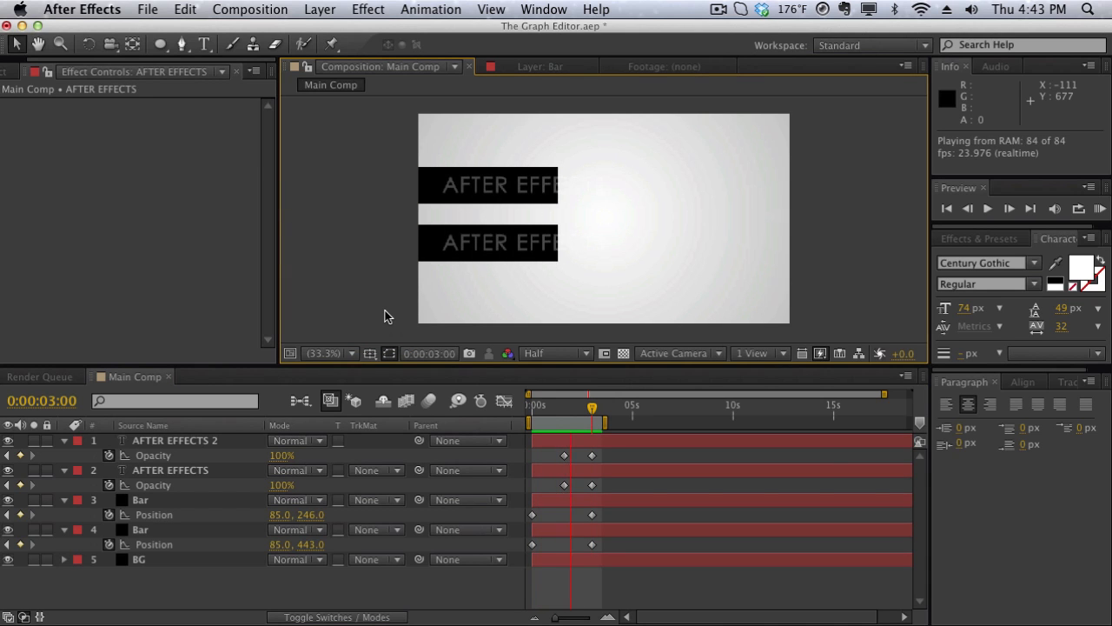
# - Shorten the animation by moving the text Opacity keyframes and both bars' end Position keyframes earlier, with the last ones at 0:00:00:17
pyautogui.click(384, 294)
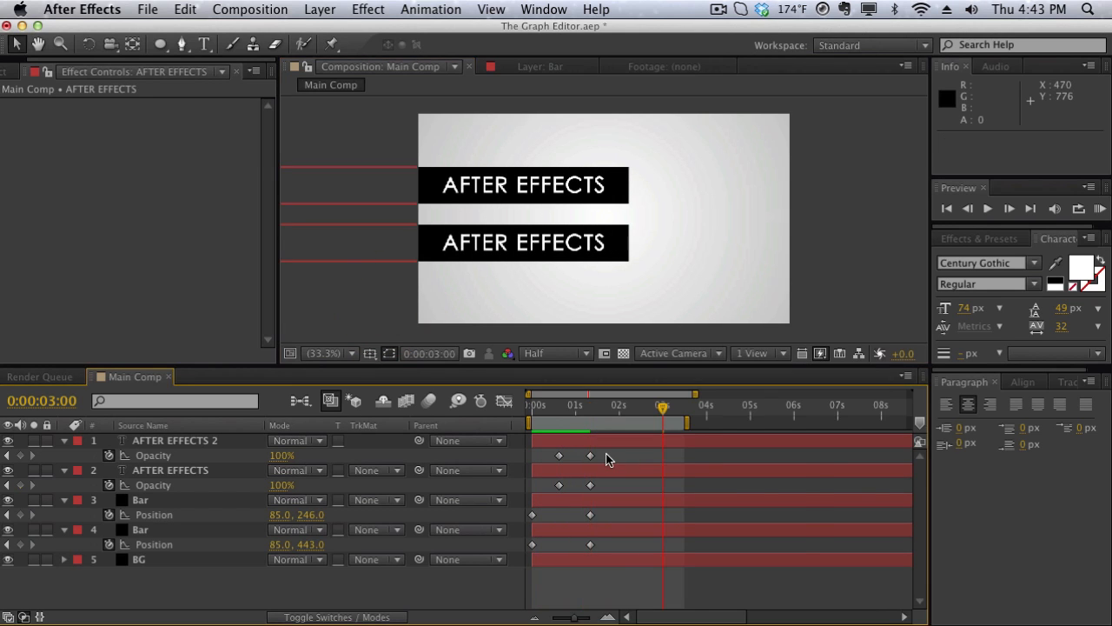
pyautogui.moveTo(604, 447); pyautogui.dragTo(563, 548)
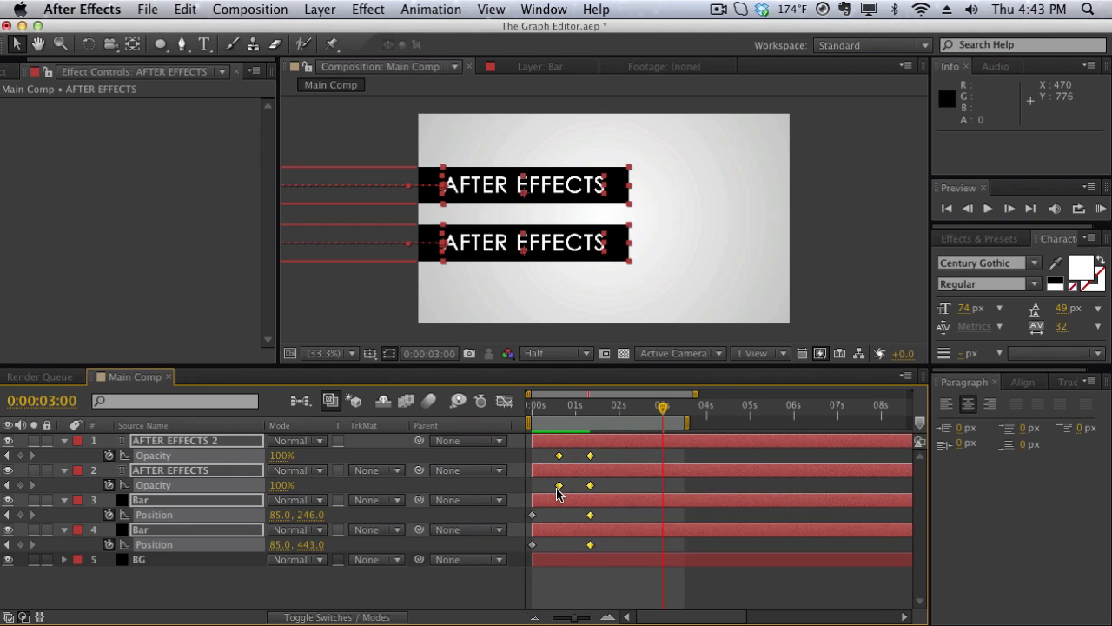
pyautogui.moveTo(555, 492); pyautogui.dragTo(547, 491)
pyautogui.moveTo(591, 448); pyautogui.dragTo(570, 534)
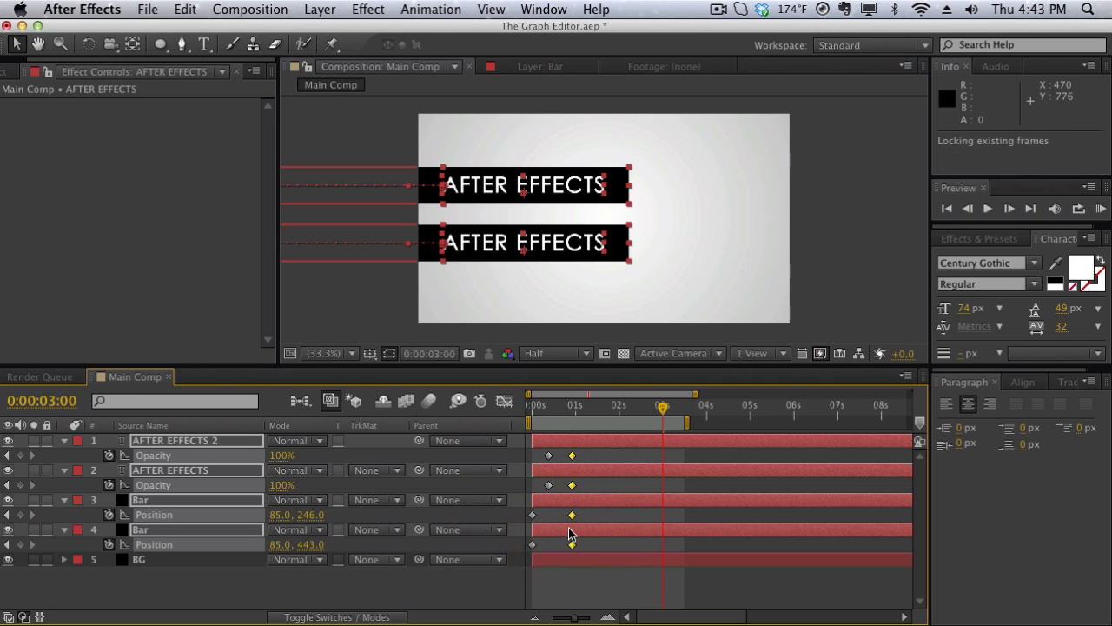
pyautogui.click(571, 324)
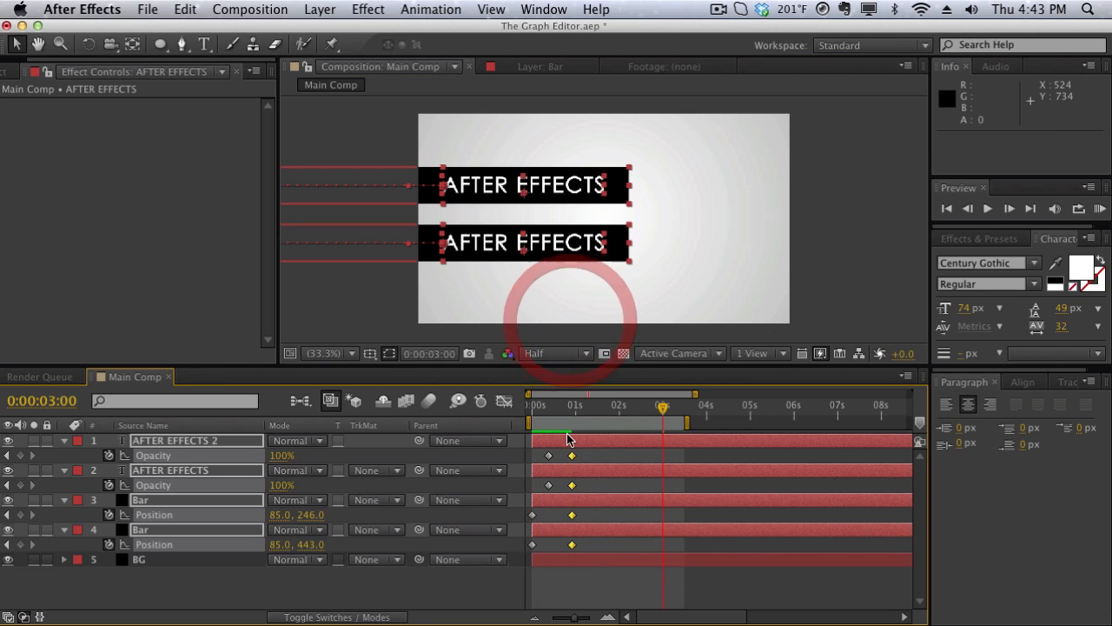
pyautogui.moveTo(571, 455); pyautogui.dragTo(564, 546)
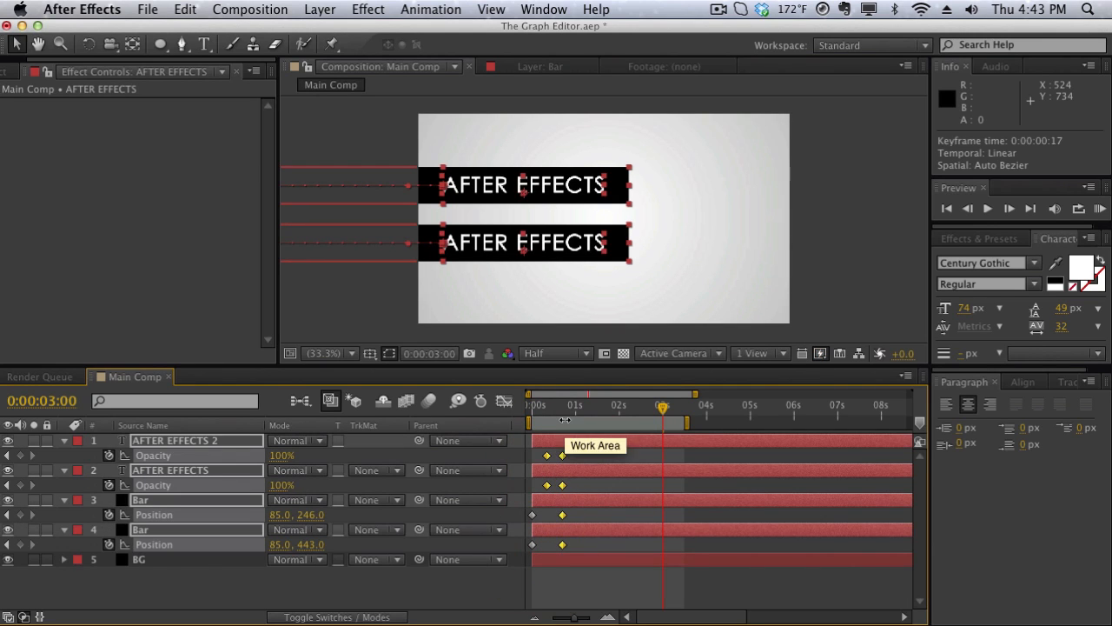
pyautogui.moveTo(568, 414)
pyautogui.mouseDown()
pyautogui.moveTo(538, 412)
pyautogui.moveTo(575, 408)
pyautogui.mouseUp()
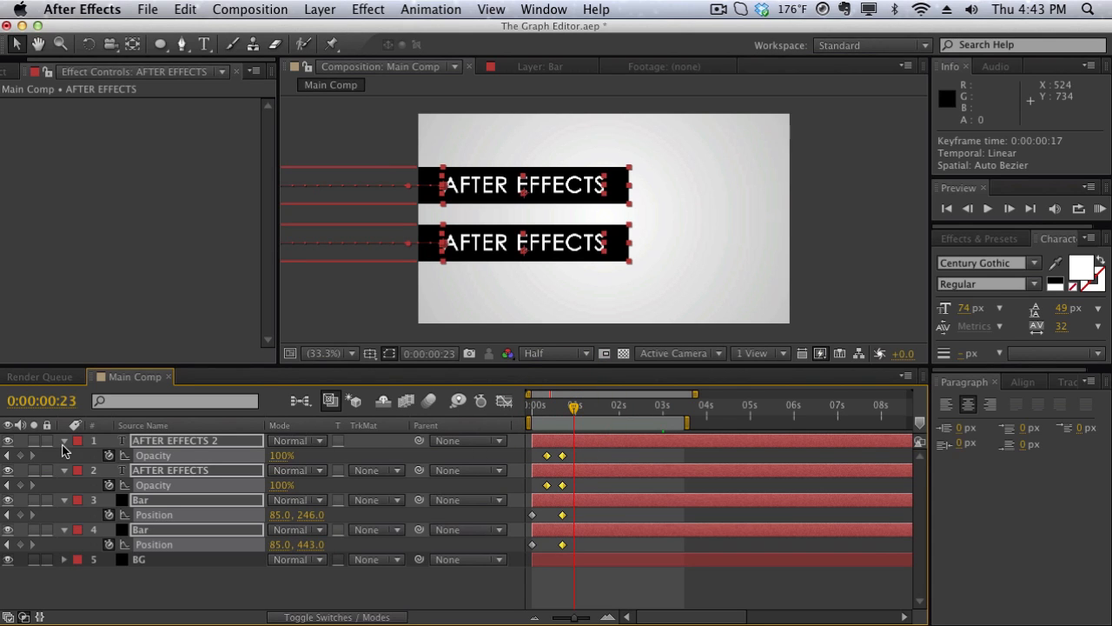
# - Collapse the properties of all layers and rename the lower bar's layer as Bar Pimped Out
pyautogui.click(64, 443)
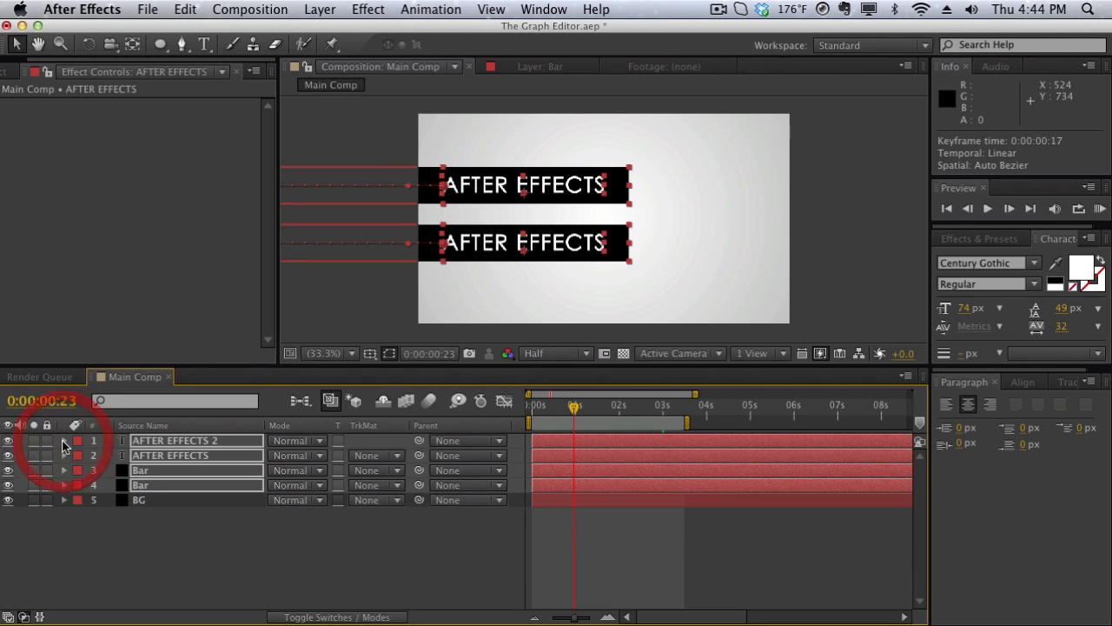
pyautogui.click(224, 517)
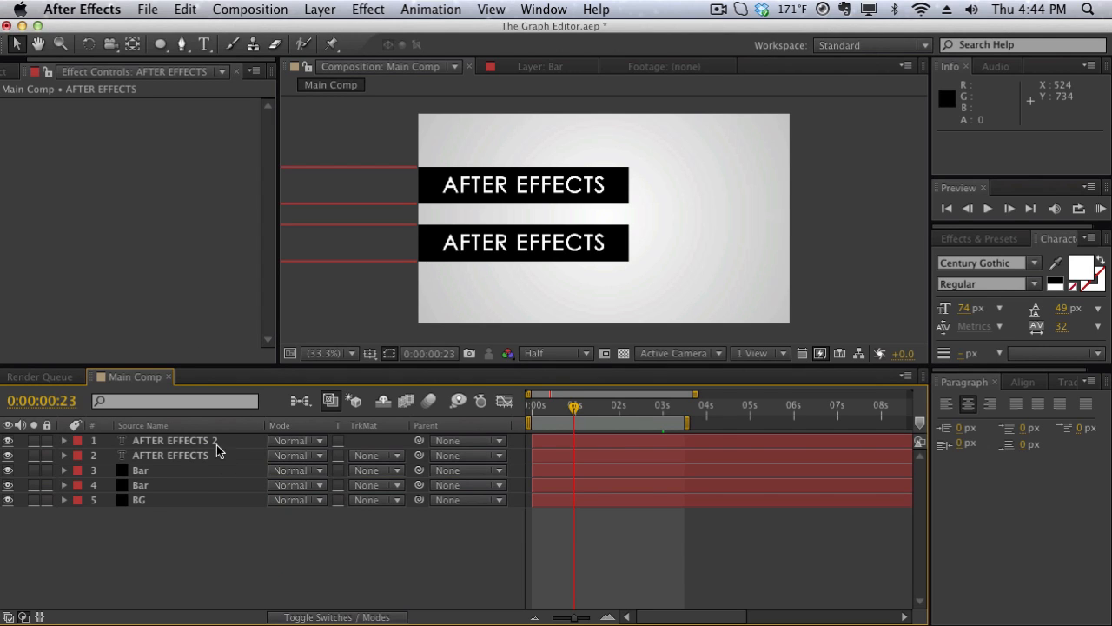
pyautogui.click(213, 488)
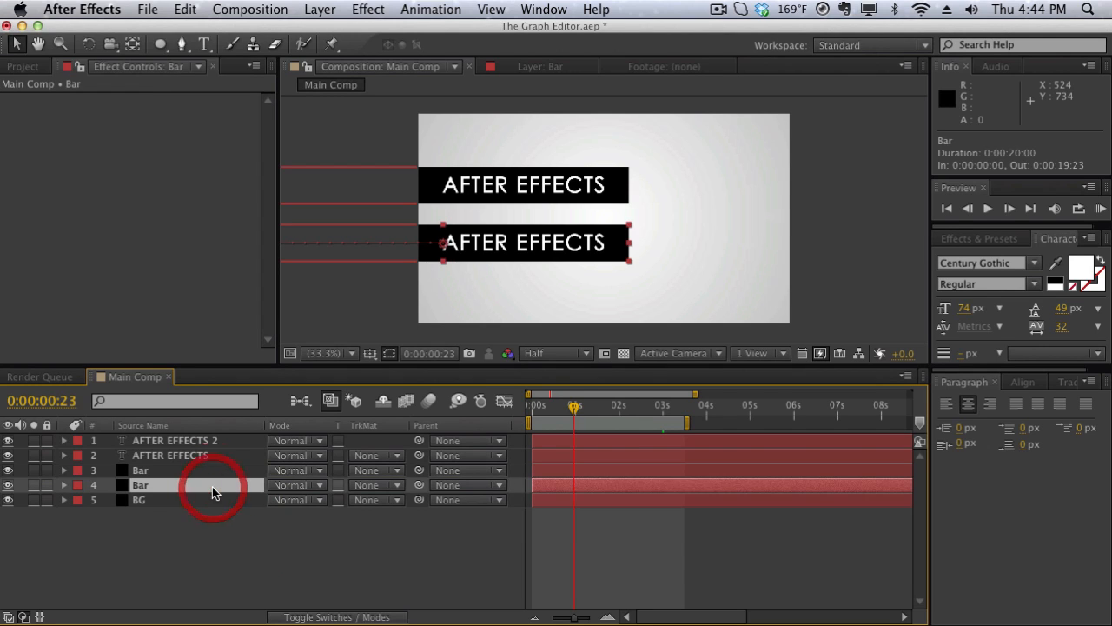
pyautogui.press('Return')
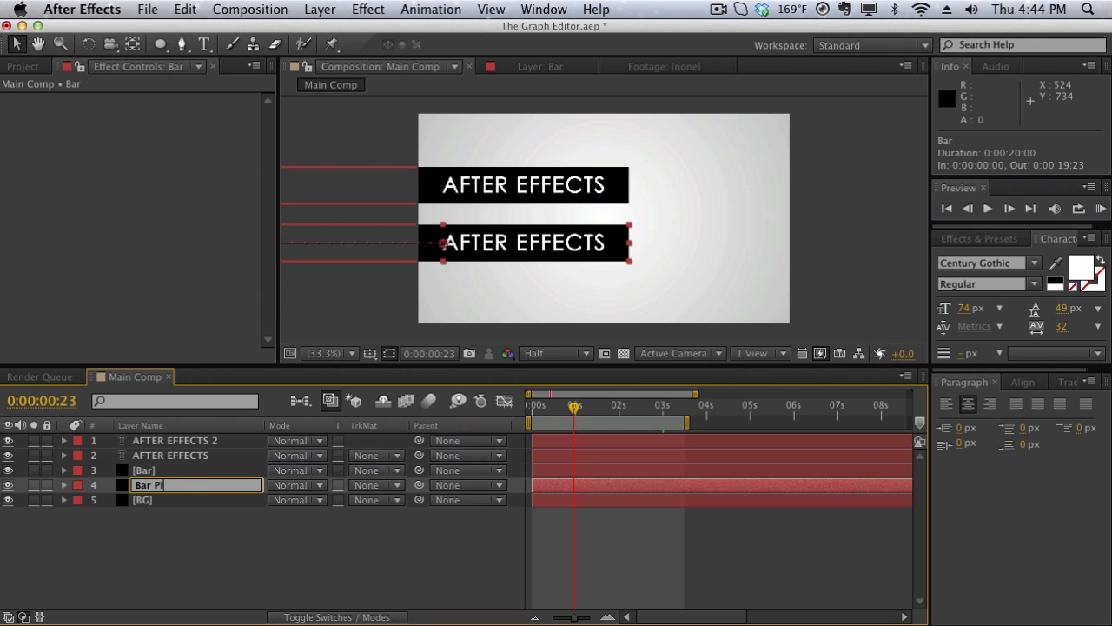
pyautogui.press('Return')
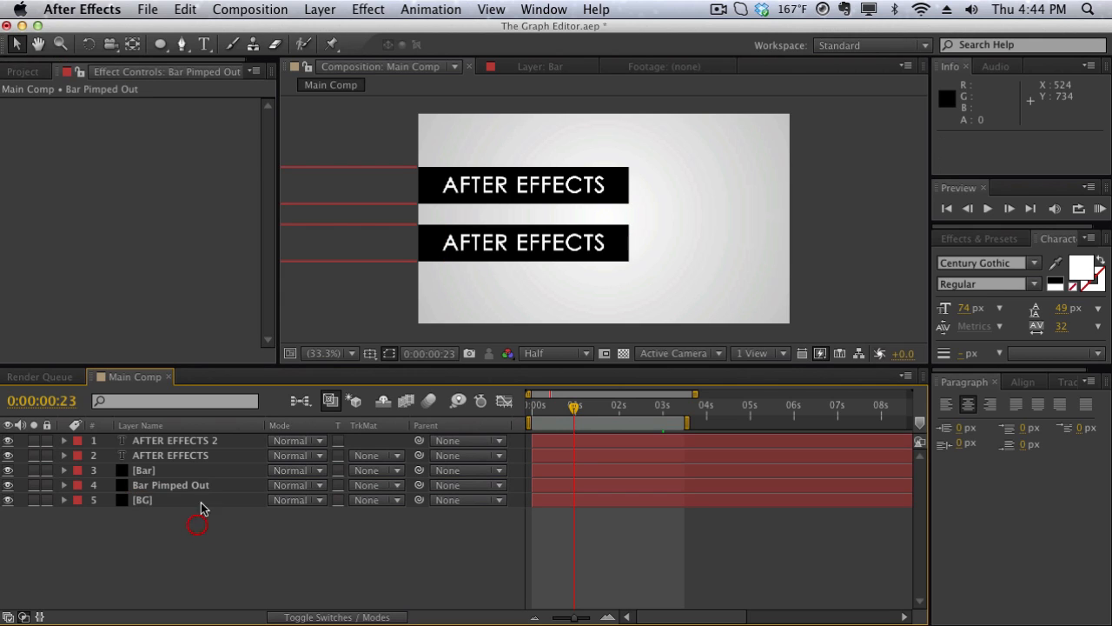
# - Rename the upper bar's layer as Bar Crappy
pyautogui.click(198, 484)
pyautogui.click(209, 475)
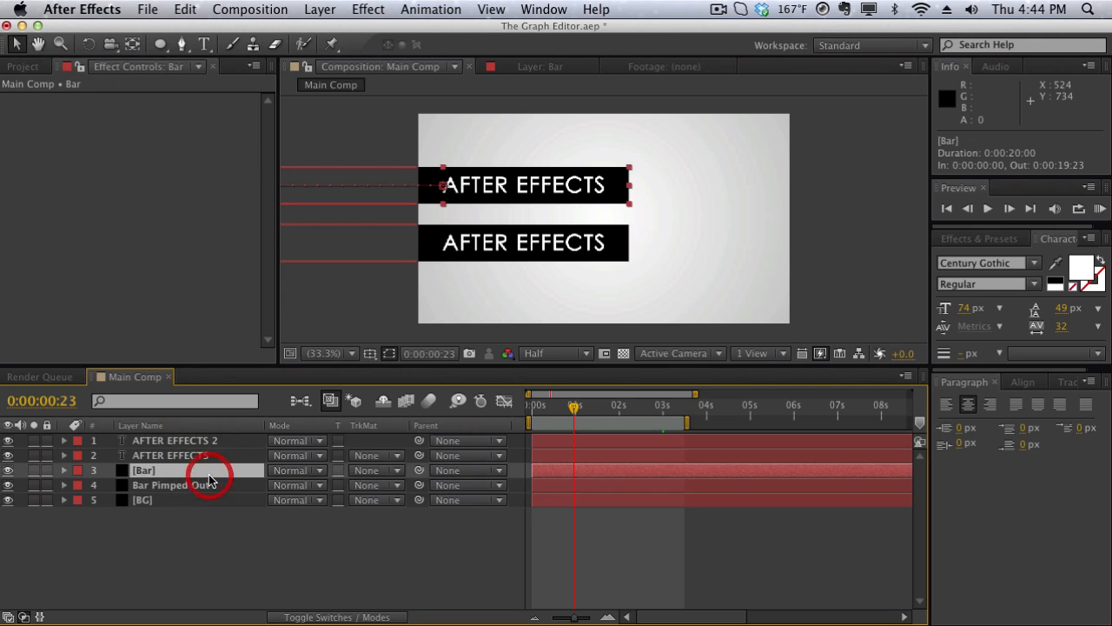
pyautogui.press('Return')
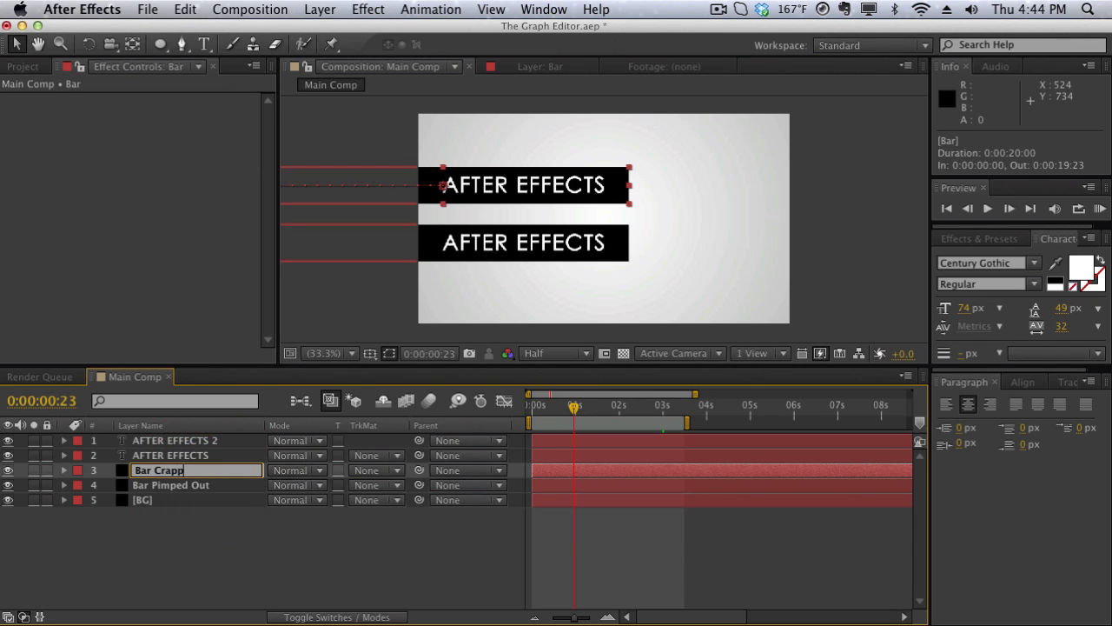
pyautogui.write('Bar Crappy')
pyautogui.click(261, 514)
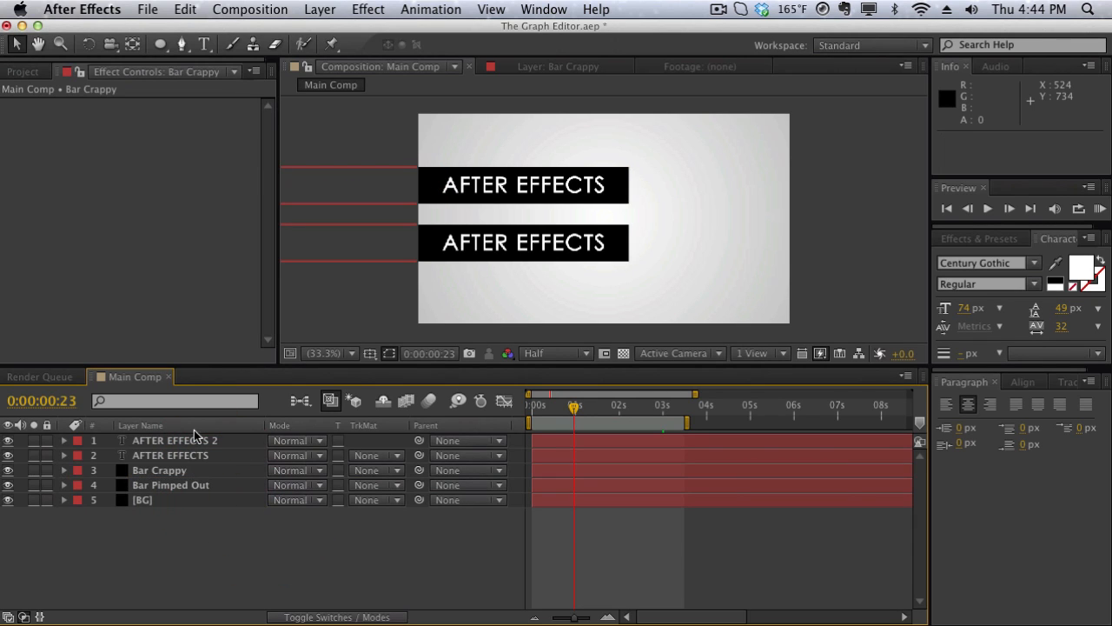
# - Hide the Bar Crappy layer and the AFTER EFFECTS text layer that belongs to the upper bar
pyautogui.click(178, 466)
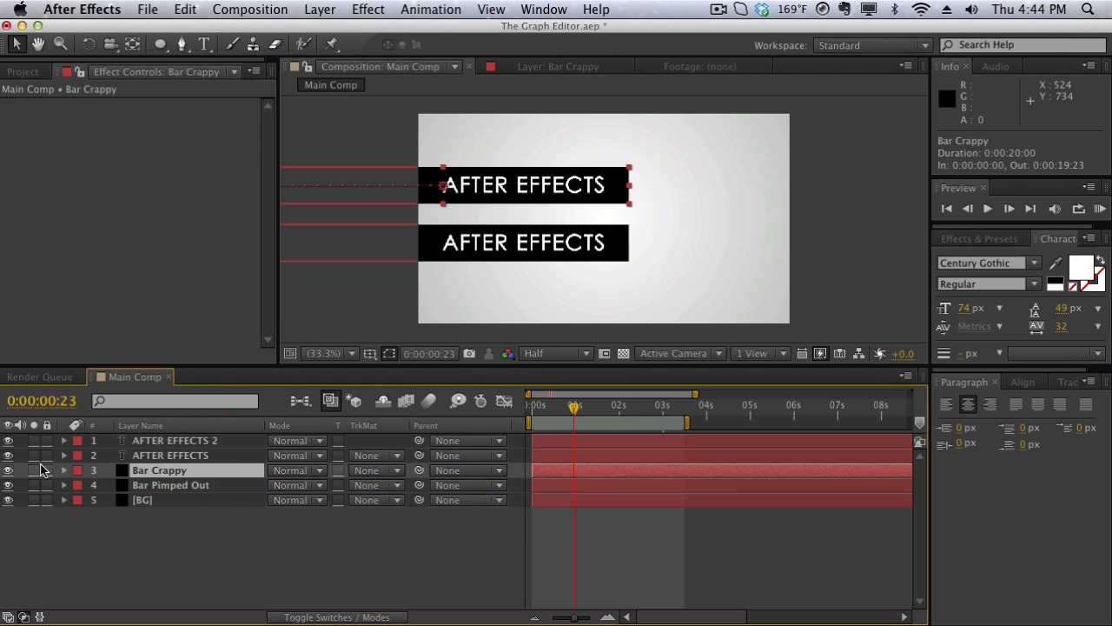
pyautogui.click(9, 470)
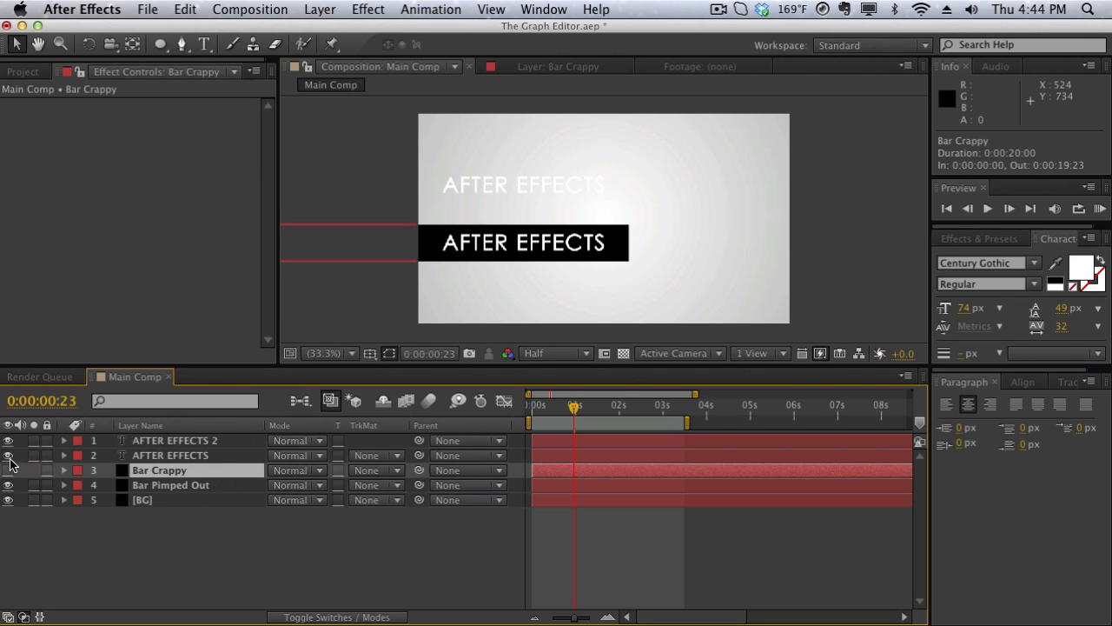
pyautogui.click(9, 453)
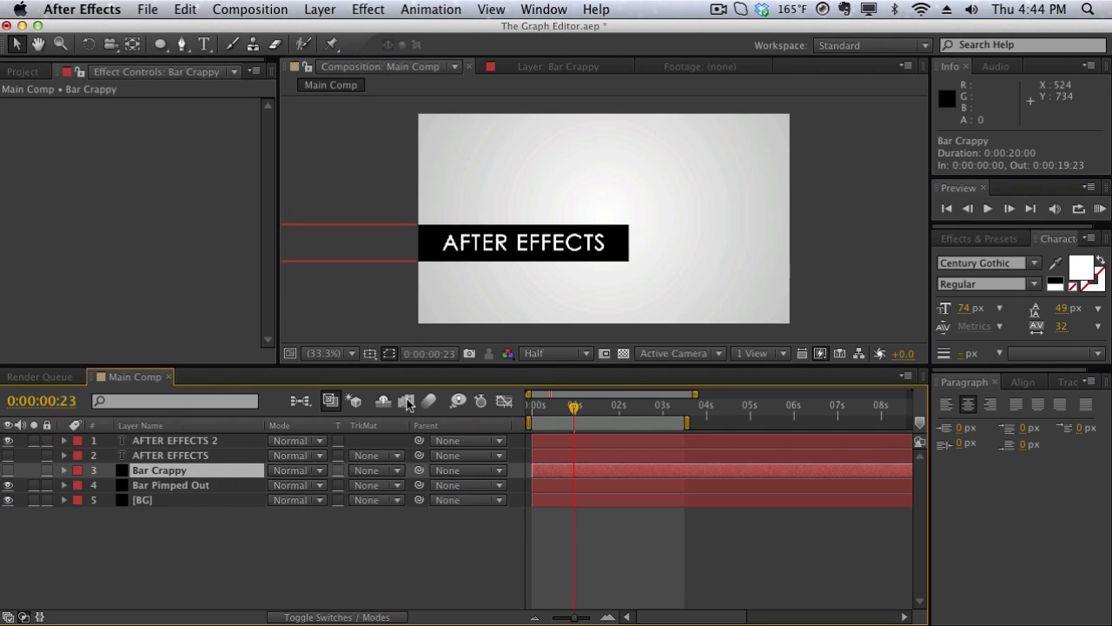
# - Reveal the Position property of Bar Pimped Out, select its keyframes and go to 0:00:00:16
pyautogui.click(205, 485)
pyautogui.press('p')
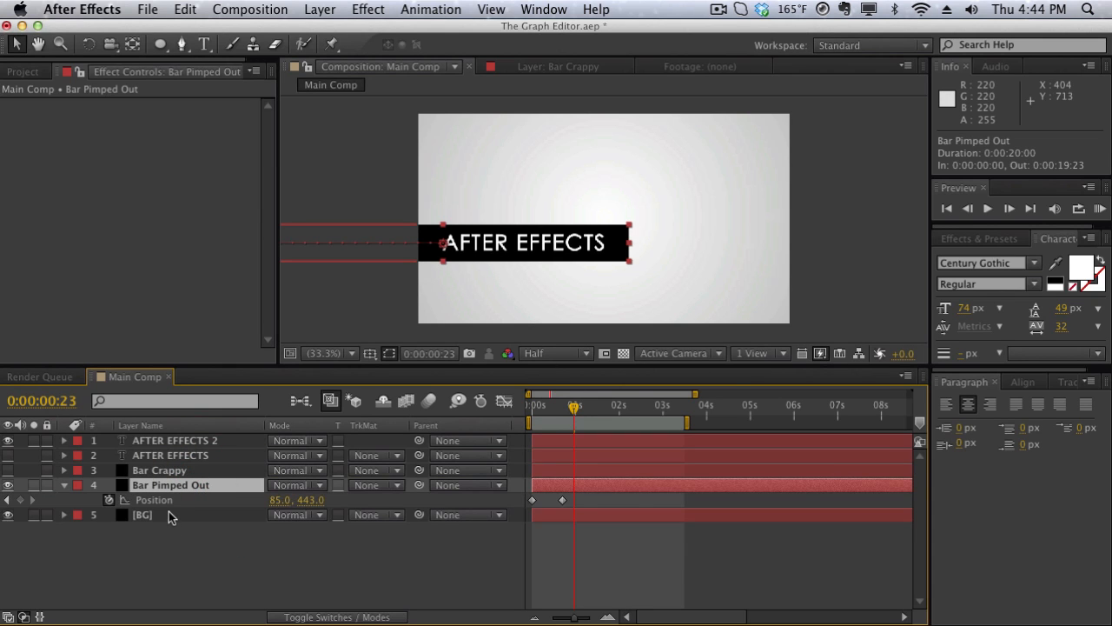
pyautogui.click(170, 501)
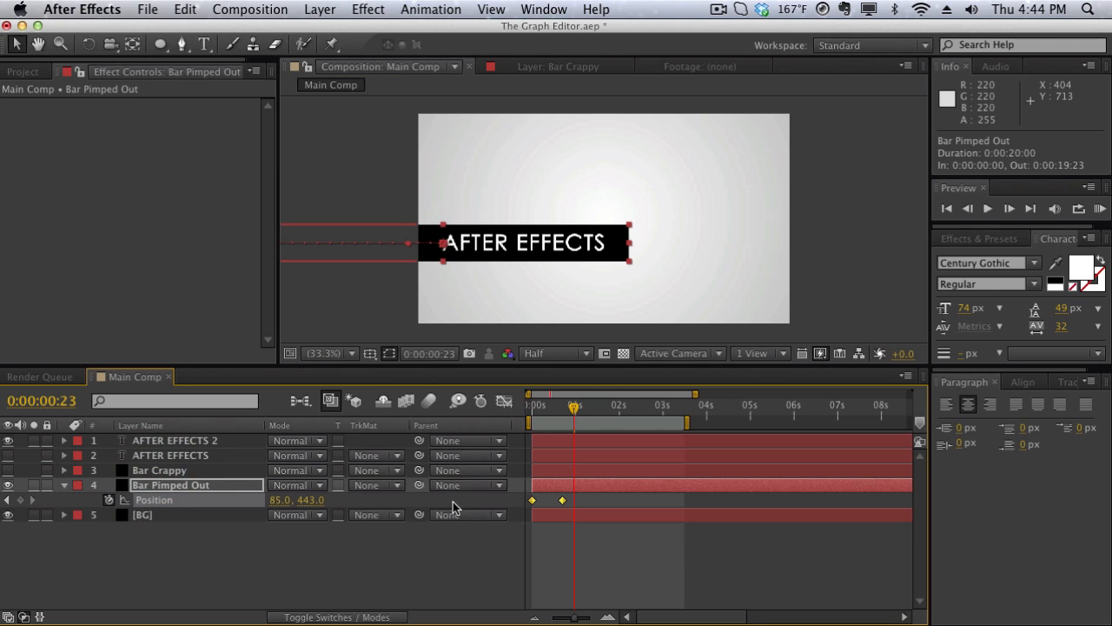
pyautogui.moveTo(536, 411); pyautogui.dragTo(562, 412)
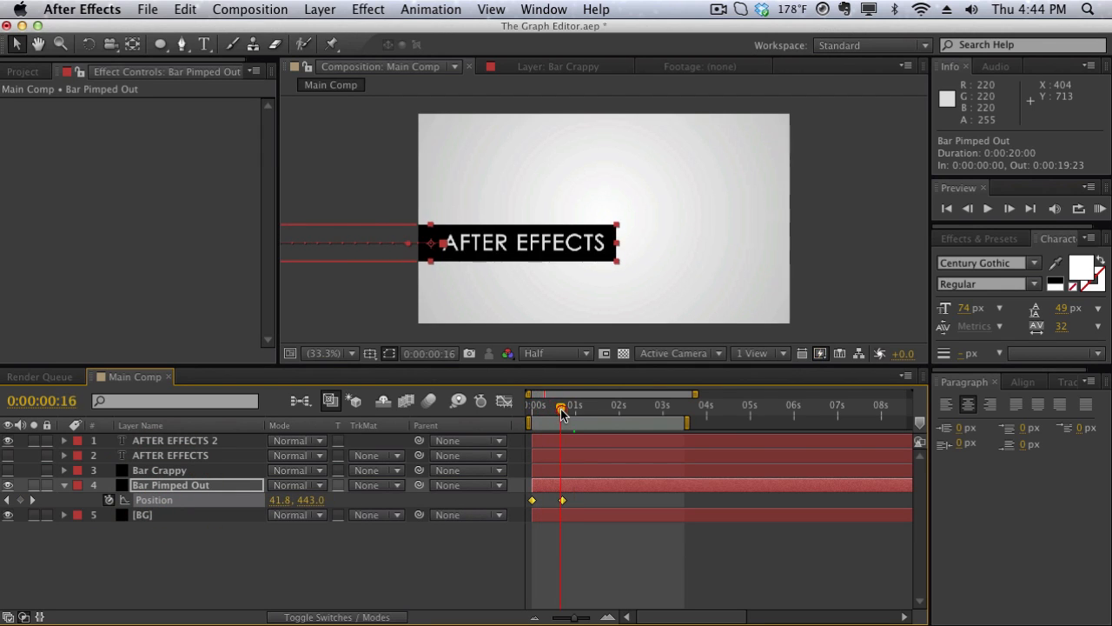
pyautogui.rightClick(562, 499)
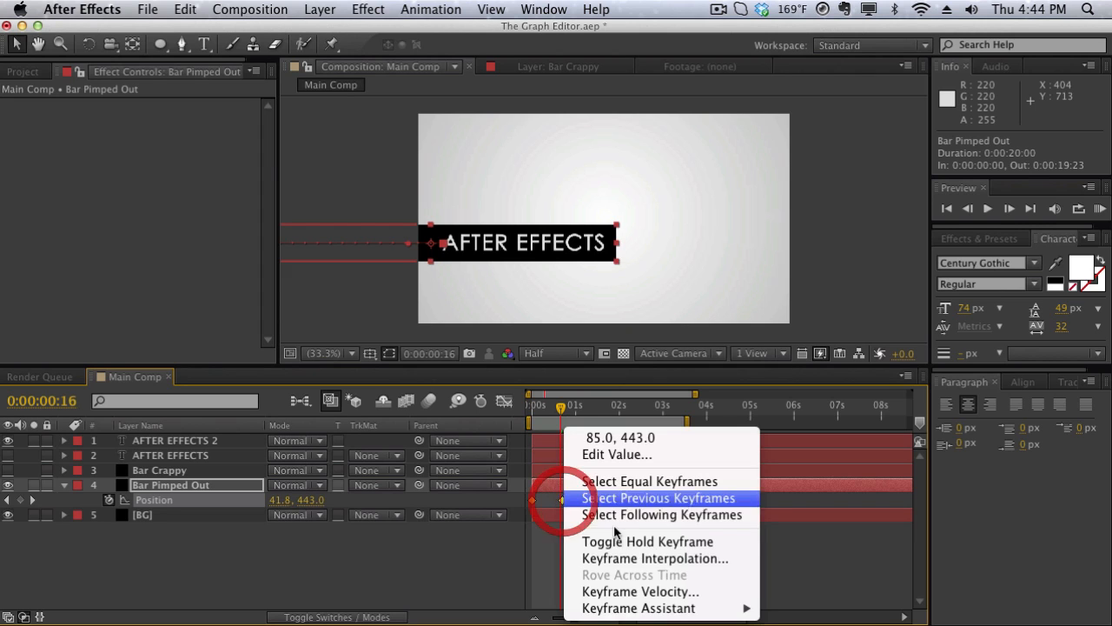
pyautogui.moveTo(662, 614)
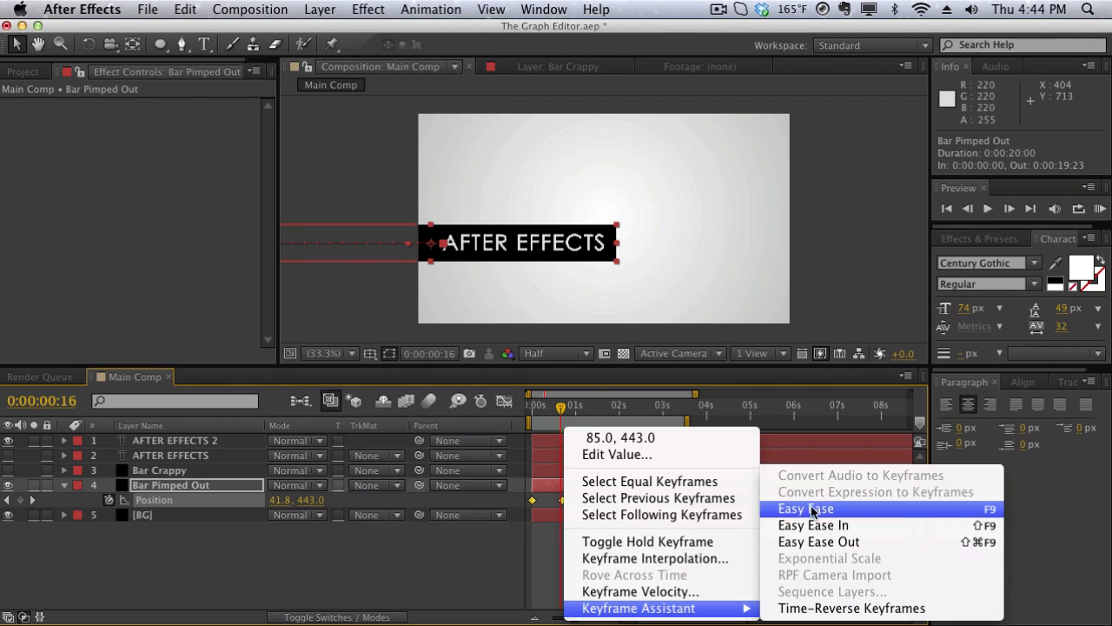
pyautogui.click(505, 408)
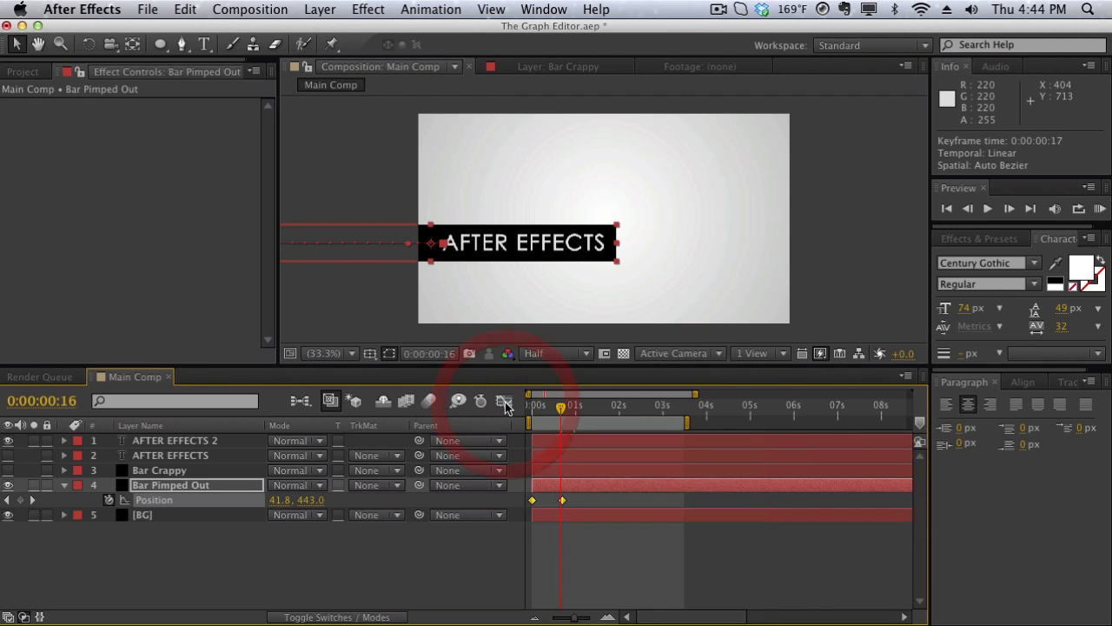
# - Show the Position speed graph of Bar Pimped Out in the Graph Editor and move the current time to 0:00:01:21
pyautogui.click(504, 402)
pyautogui.click(585, 484)
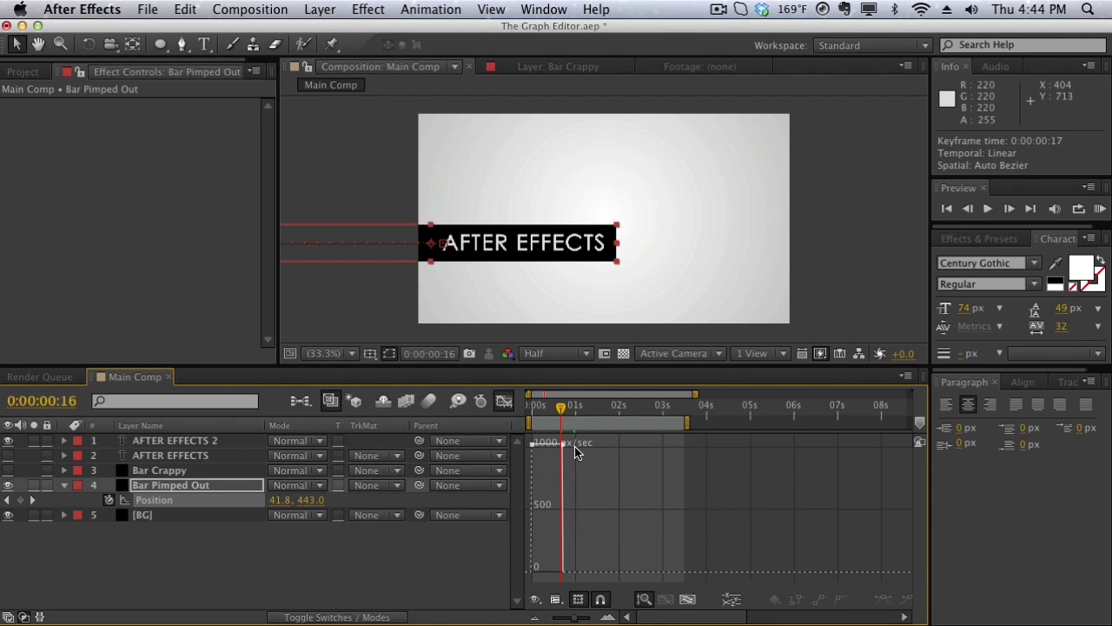
pyautogui.click(576, 447)
pyautogui.moveTo(594, 408); pyautogui.dragTo(614, 407)
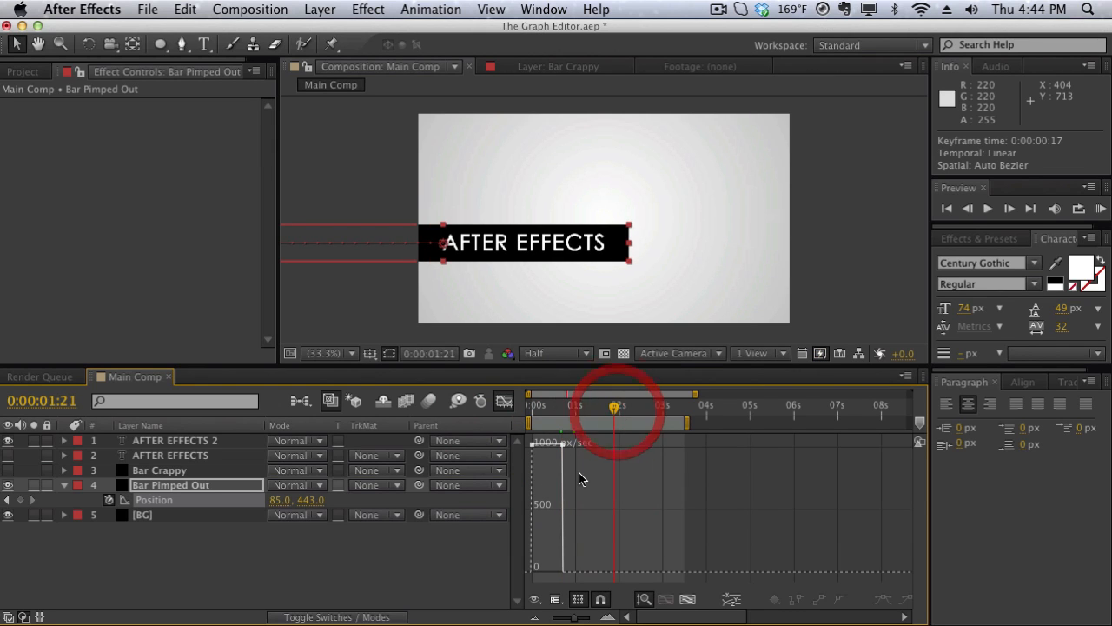
# - Apply Easy Ease to both Position keyframes of Bar Pimped Out in the Graph Editor and preview the motion
pyautogui.moveTo(580, 499); pyautogui.dragTo(537, 525)
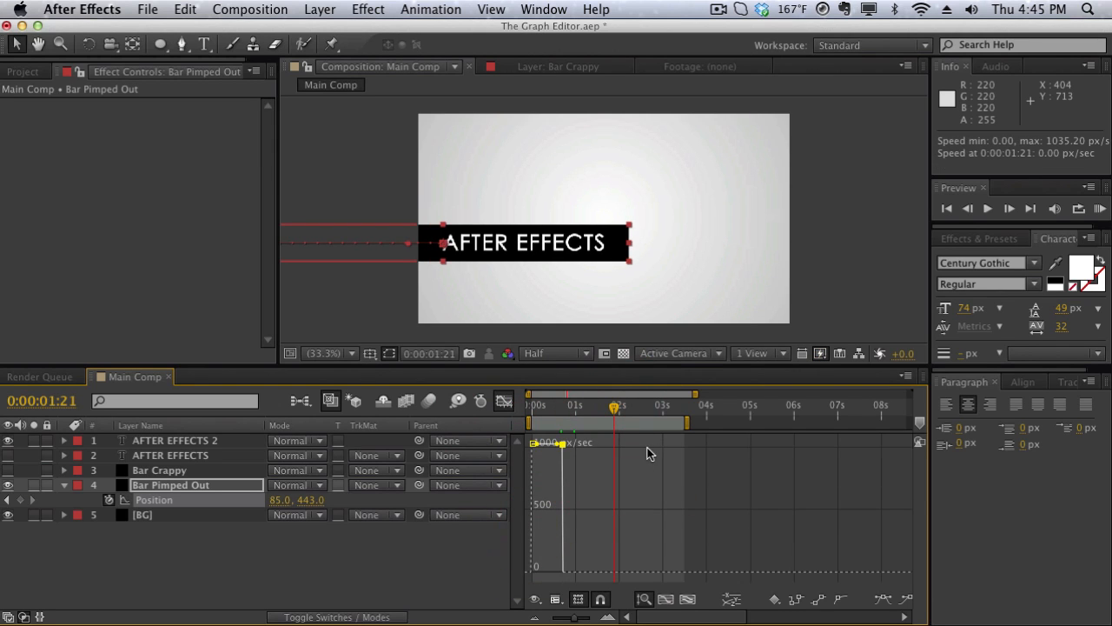
pyautogui.click(585, 442)
pyautogui.moveTo(564, 450); pyautogui.dragTo(527, 455)
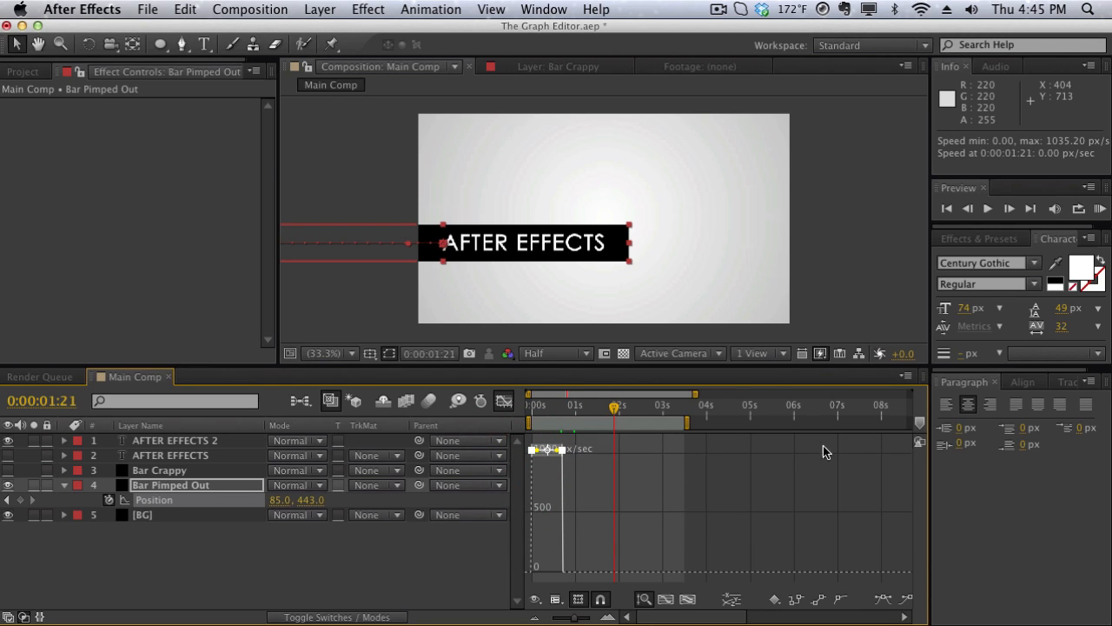
pyautogui.click(885, 598)
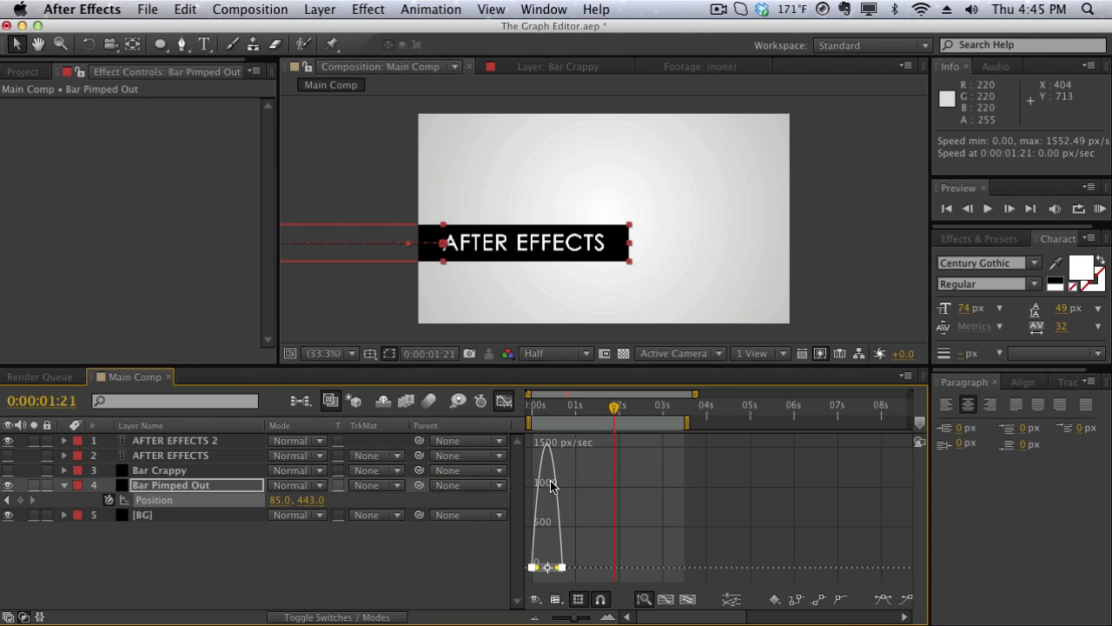
pyautogui.click(589, 482)
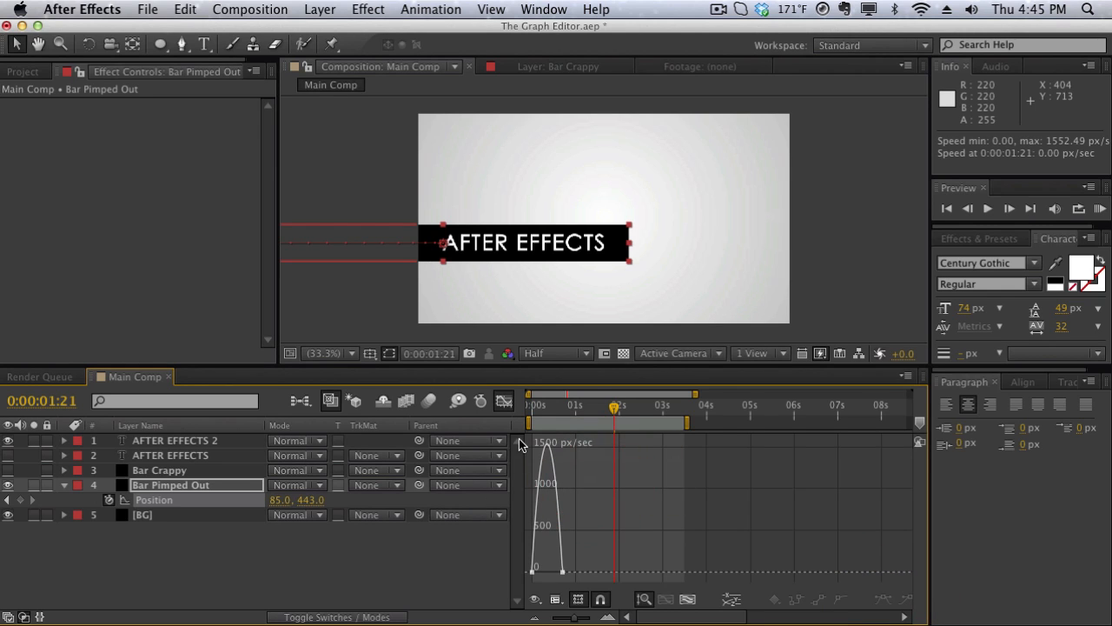
pyautogui.press('KP_0')
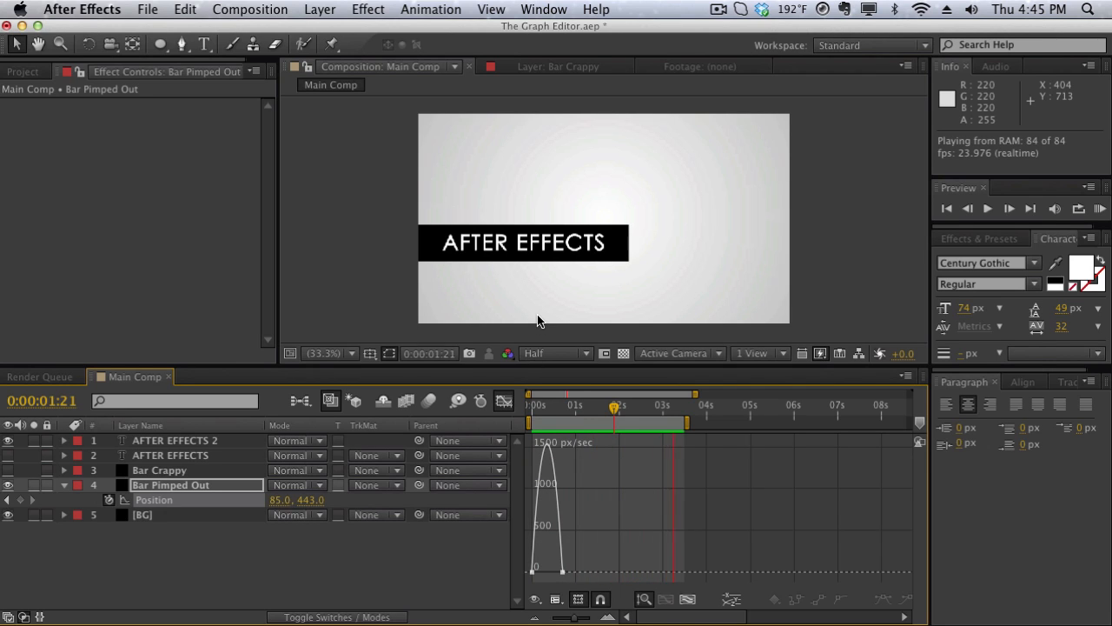
pyautogui.press('space')
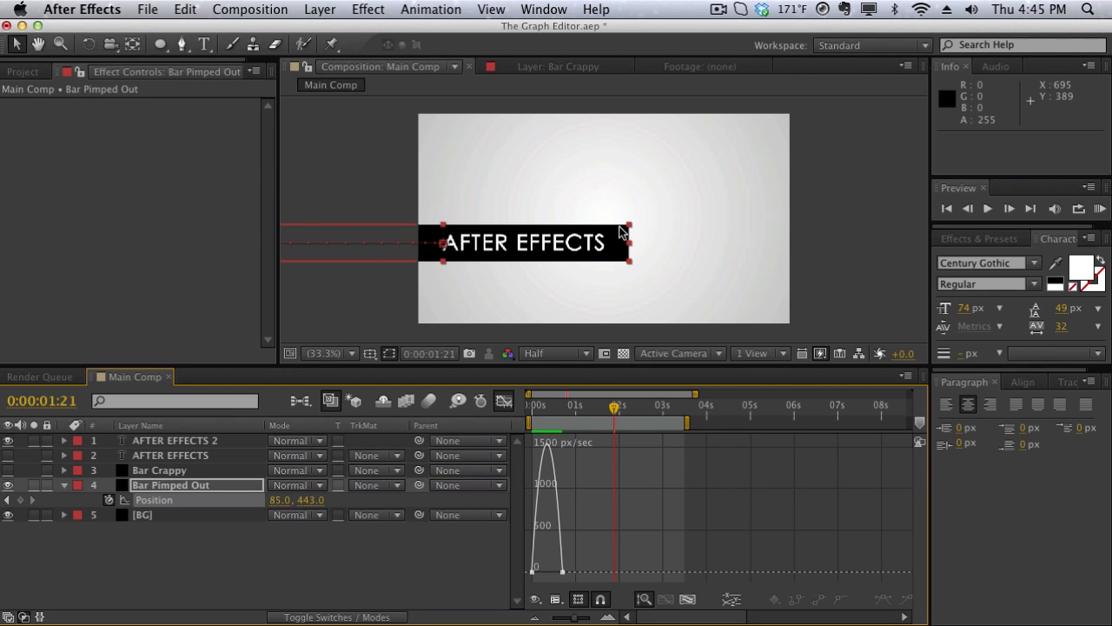
# - Reshape the Bar Pimped Out speed curve with its keyframe handles to peak early at about 3245 px/sec, and return to 0:00:00:00
pyautogui.moveTo(575, 618); pyautogui.dragTo(594, 618)
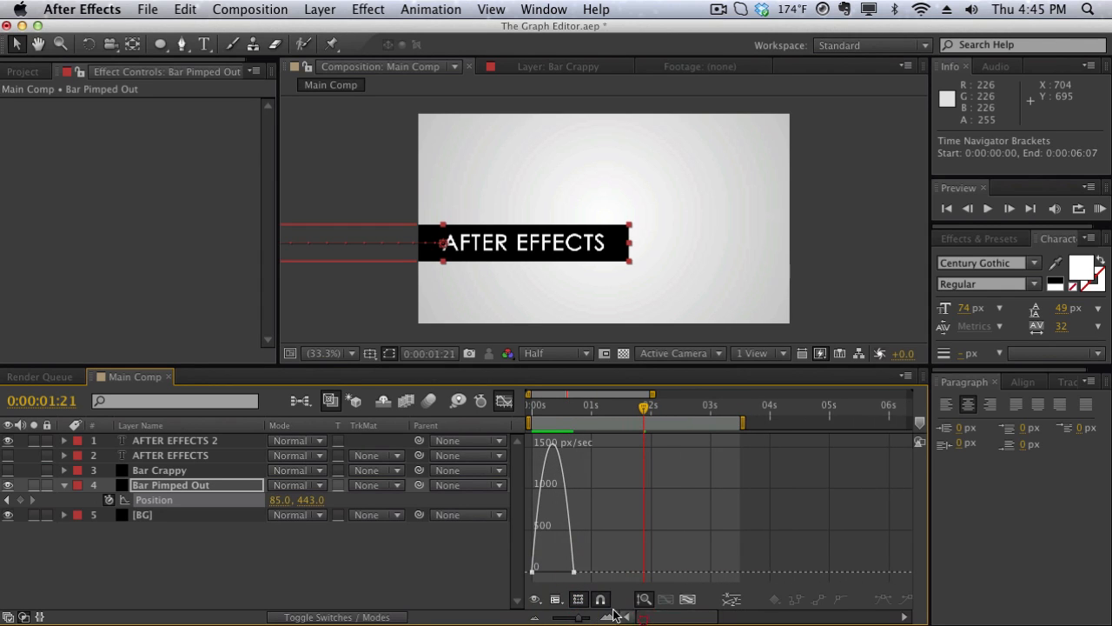
pyautogui.click(532, 574)
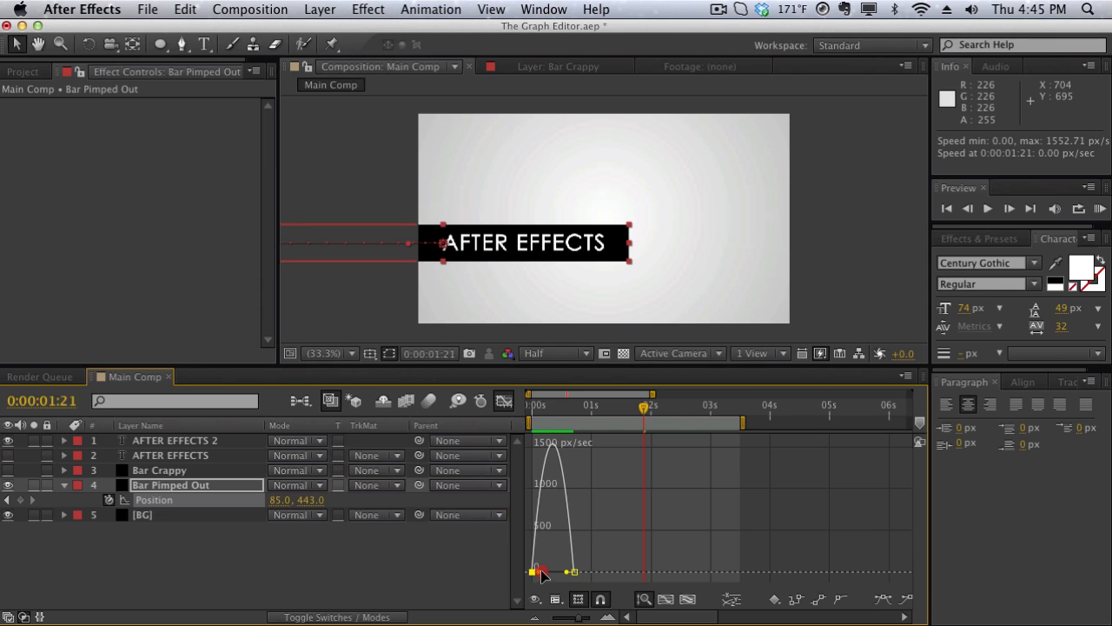
pyautogui.moveTo(542, 571)
pyautogui.mouseDown()
pyautogui.moveTo(561, 575)
pyautogui.moveTo(547, 574)
pyautogui.mouseUp()
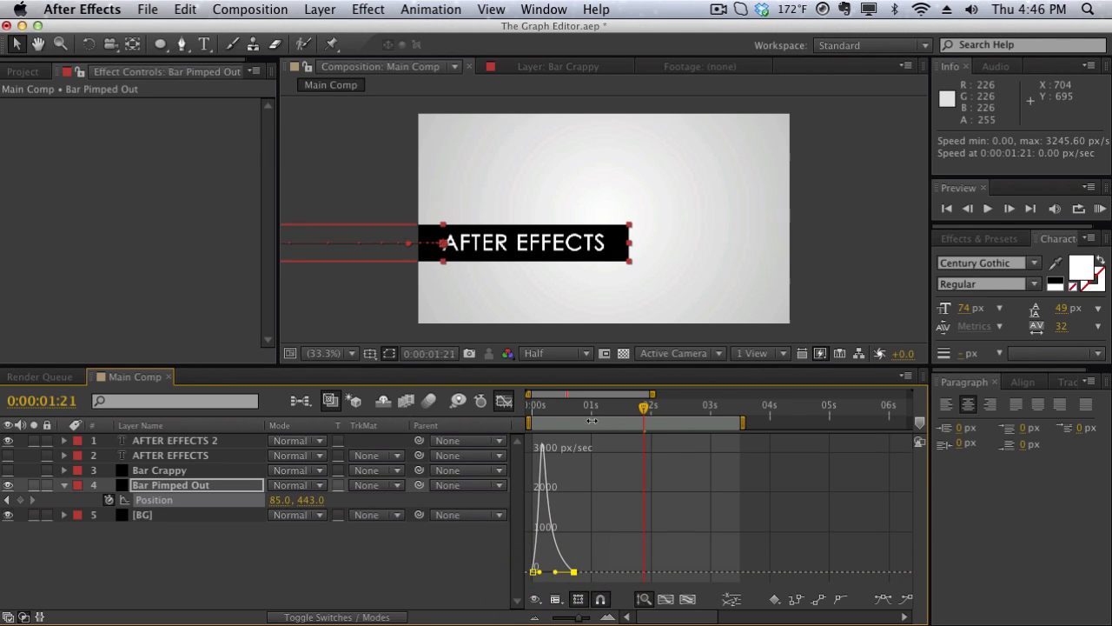
pyautogui.moveTo(573, 414); pyautogui.dragTo(530, 405)
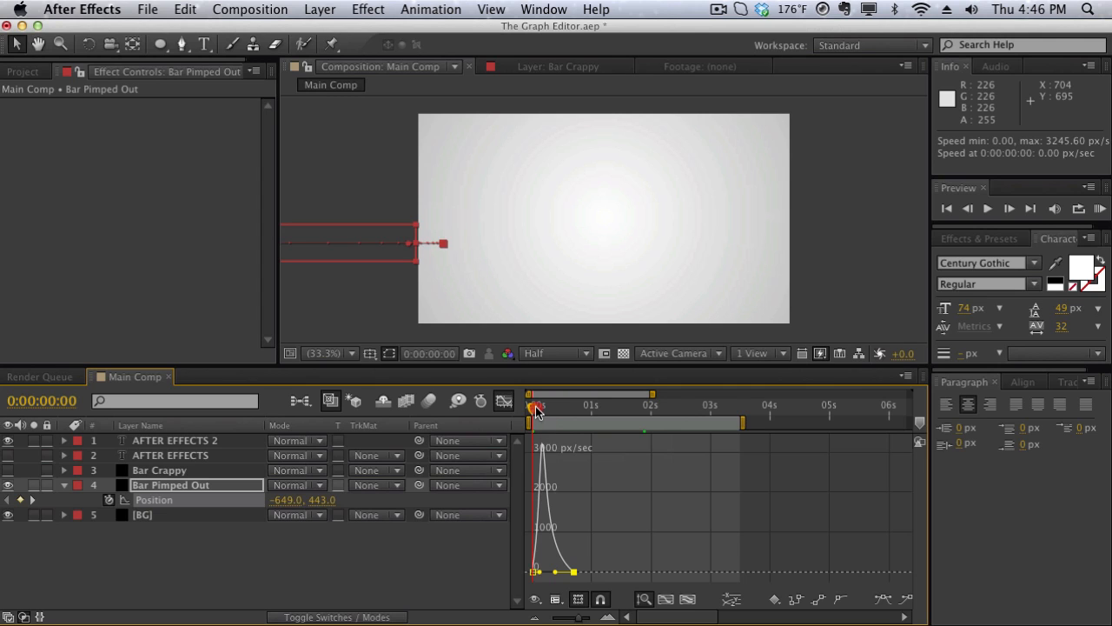
# - Preview Bar Pimped Out's motion and steepen its early Position speed peak to about 4272 px/sec, with the current time at 0:00:00:09
pyautogui.moveTo(536, 410); pyautogui.dragTo(541, 408)
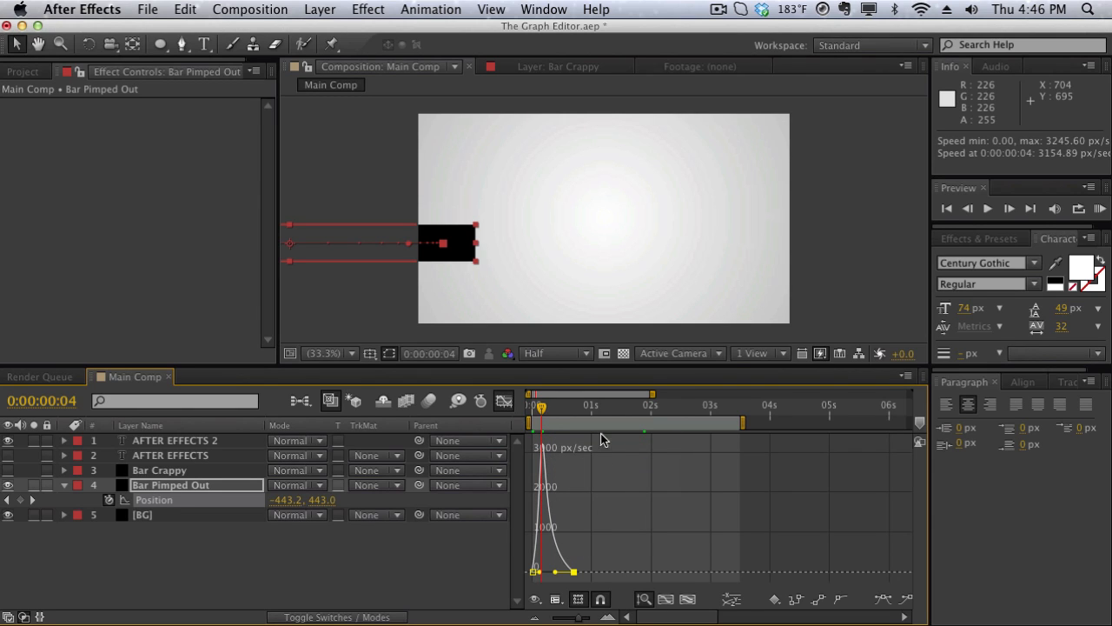
pyautogui.press('space')
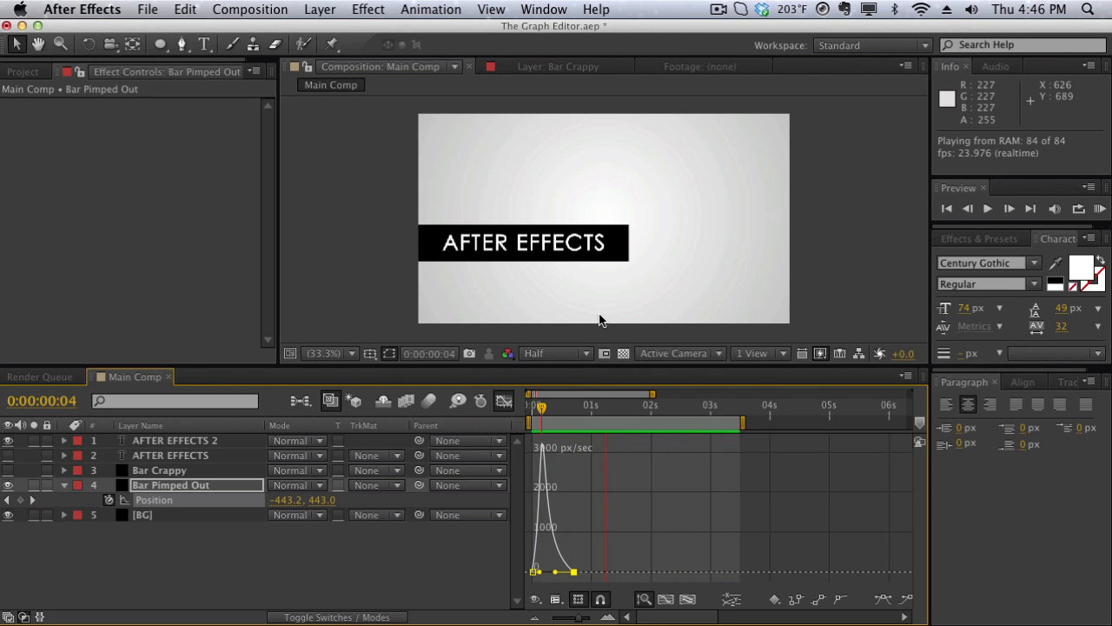
pyautogui.moveTo(542, 406)
pyautogui.mouseDown()
pyautogui.moveTo(532, 420)
pyautogui.moveTo(555, 421)
pyautogui.mouseUp()
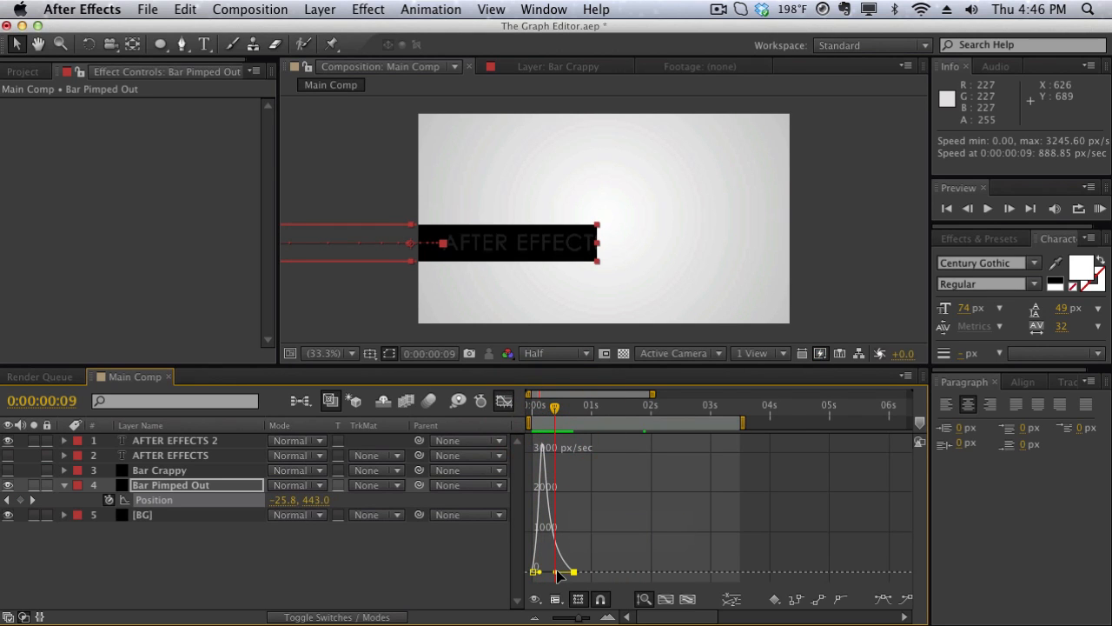
pyautogui.moveTo(556, 574); pyautogui.dragTo(543, 576)
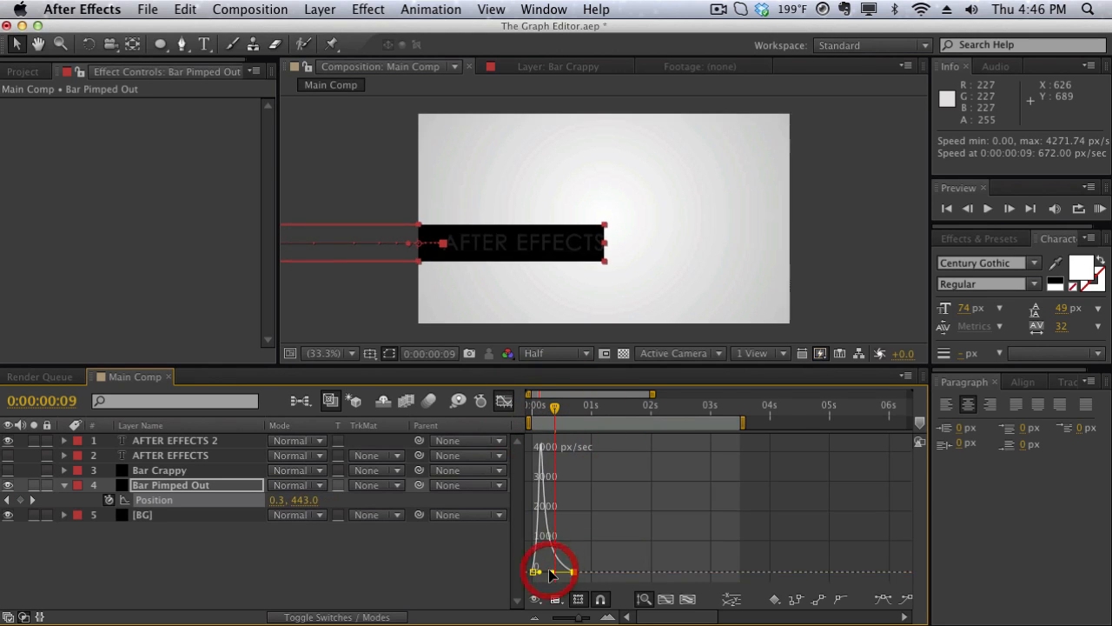
pyautogui.press('KP_0')
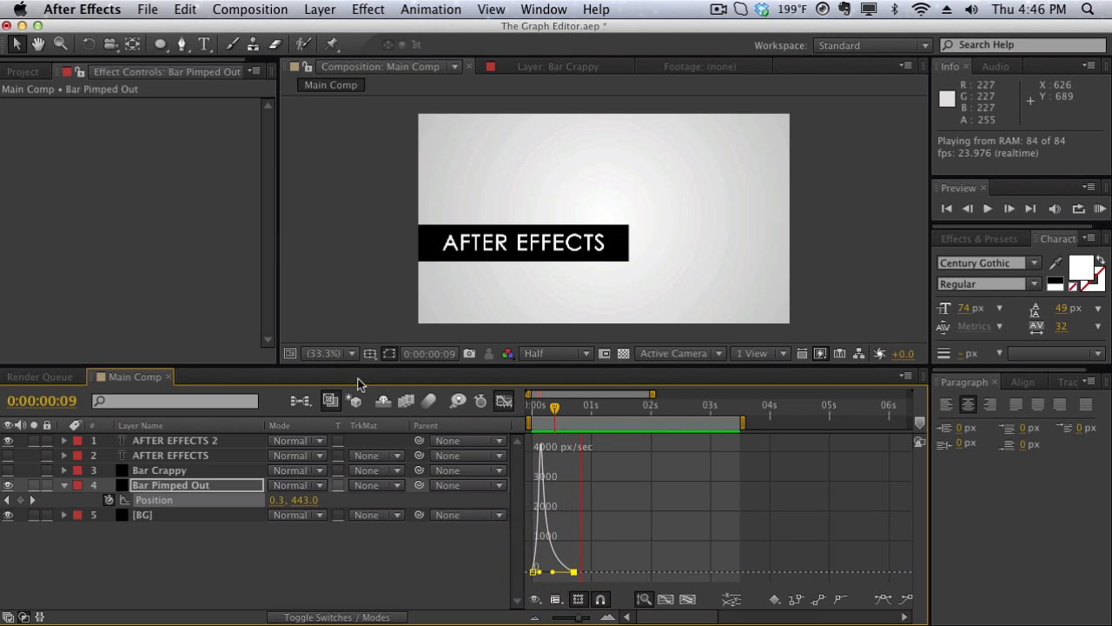
pyautogui.click(360, 253)
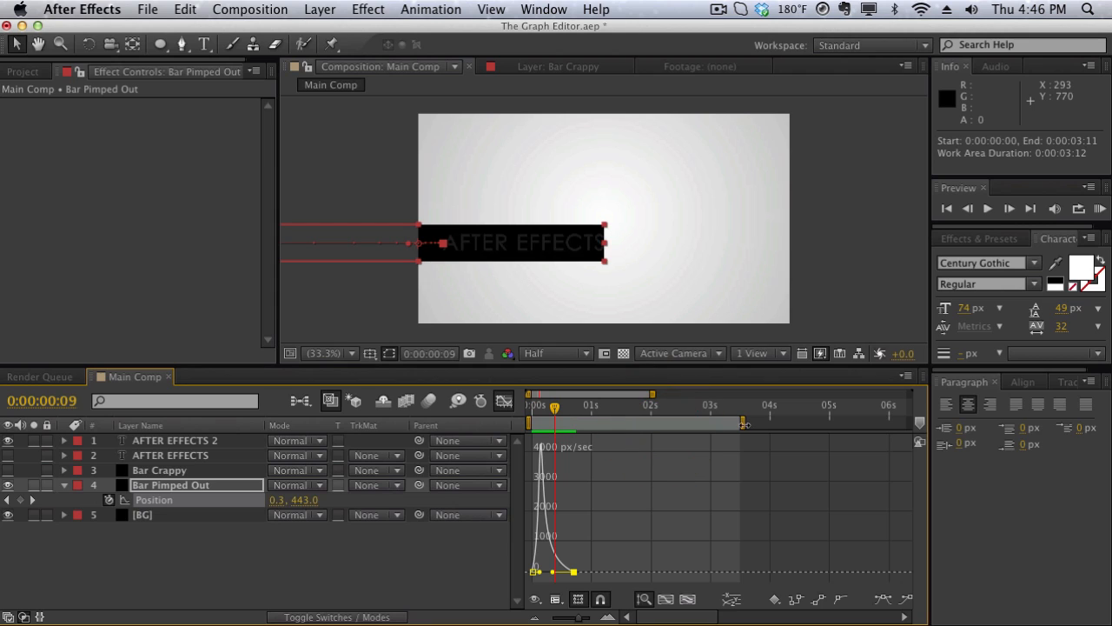
# - End the work area at 0:00:02:05 and show the Bar Crappy and AFTER EFFECTS layers to preview both bars together
pyautogui.moveTo(740, 423); pyautogui.dragTo(668, 432)
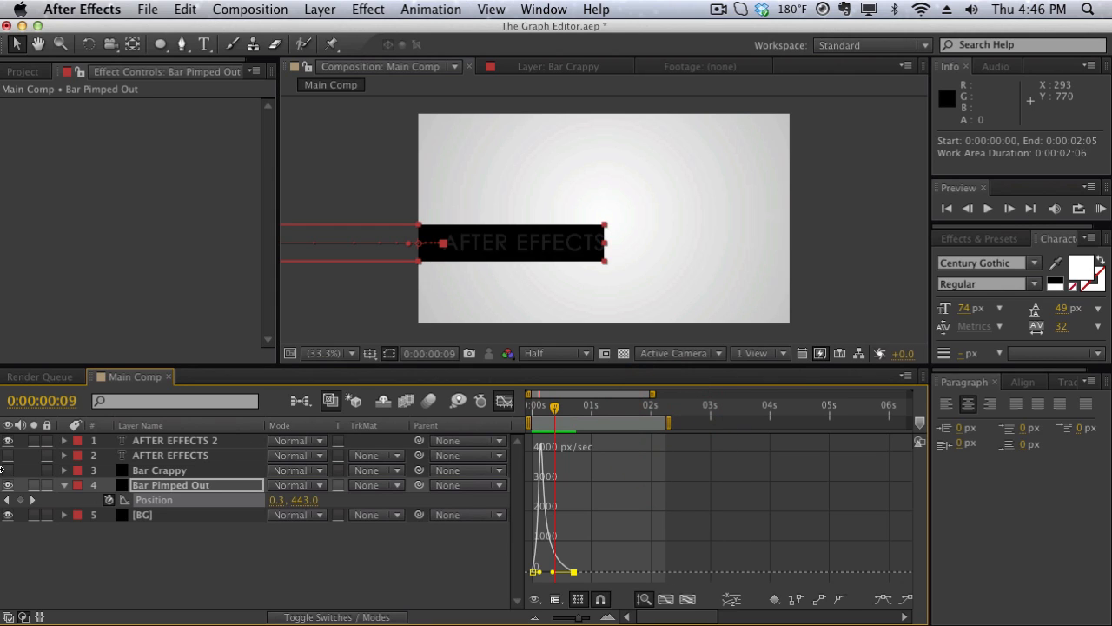
pyautogui.click(5, 470)
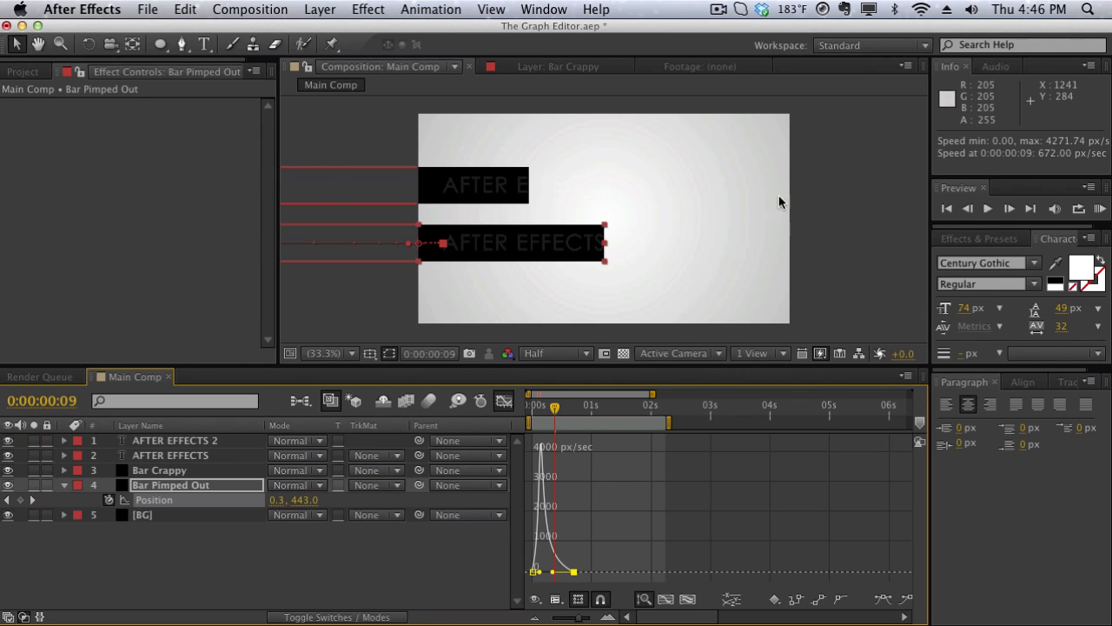
pyautogui.click(840, 199)
pyautogui.press('KP_0')
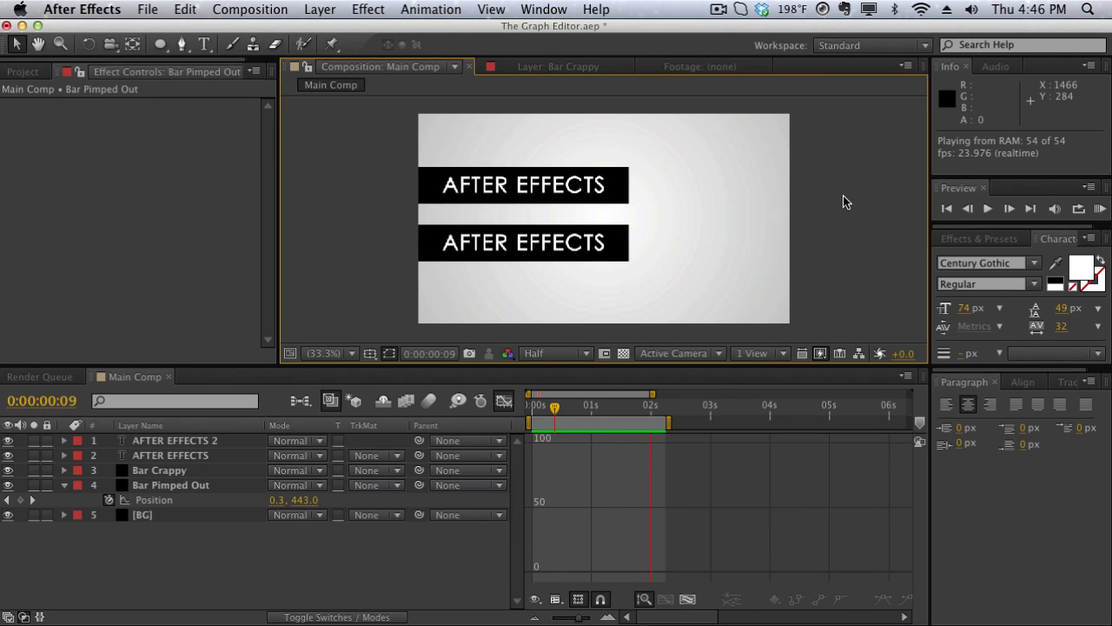
pyautogui.press('space')
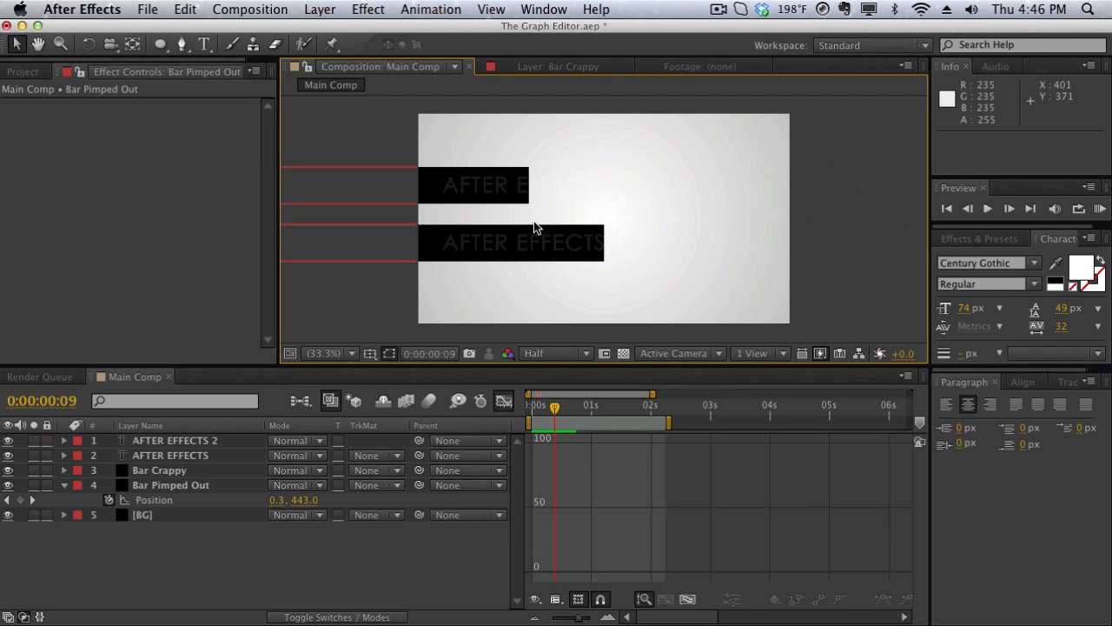
# - Move the current time to 0:00:00:18 and examine the Position speed graph of Bar Pimped Out, leaving everything deselected
pyautogui.click(173, 487)
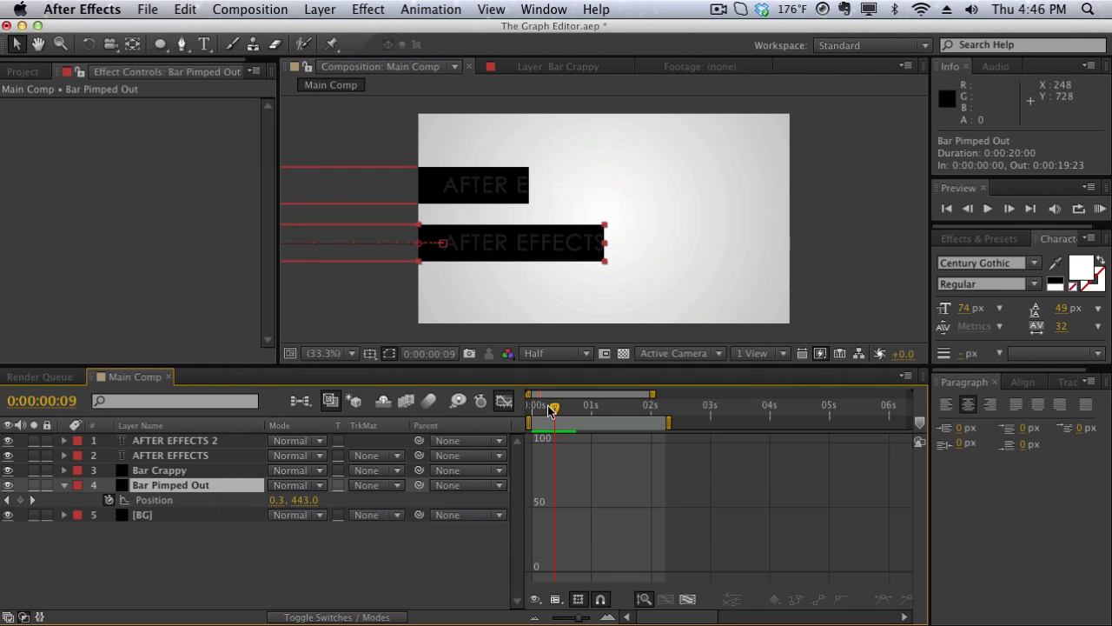
pyautogui.moveTo(550, 410); pyautogui.dragTo(576, 406)
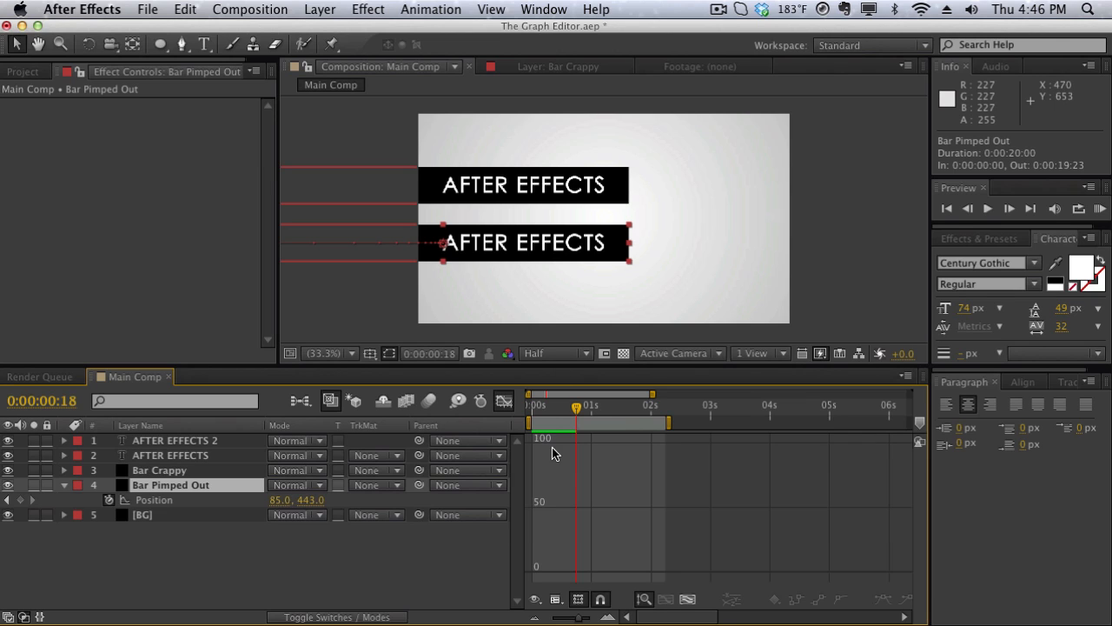
pyautogui.click(217, 496)
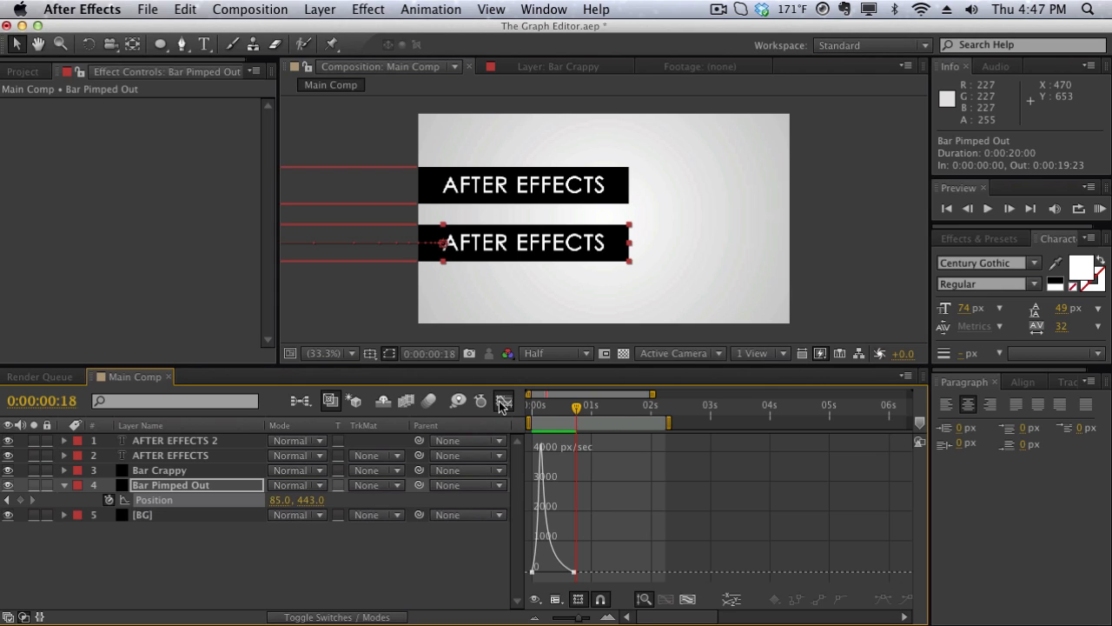
pyautogui.click(372, 326)
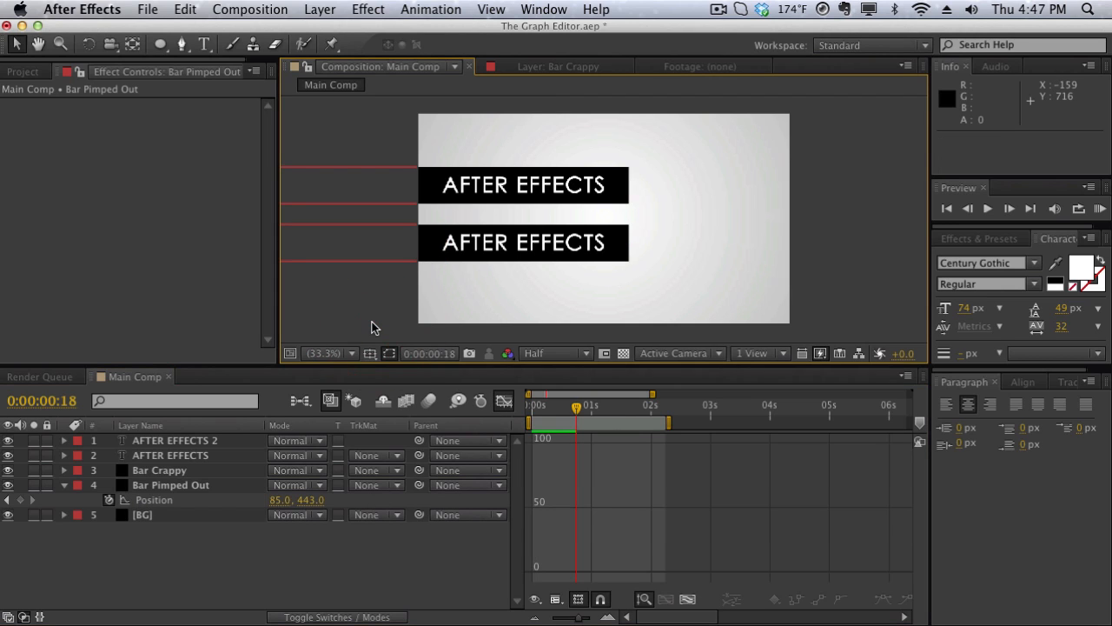